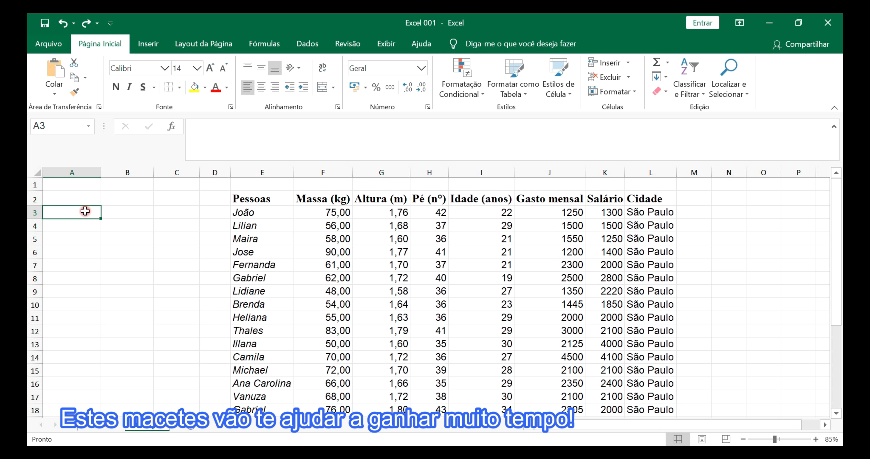
# - Enter 1 in cell A3
pyautogui.write('1')
pyautogui.press('Return')
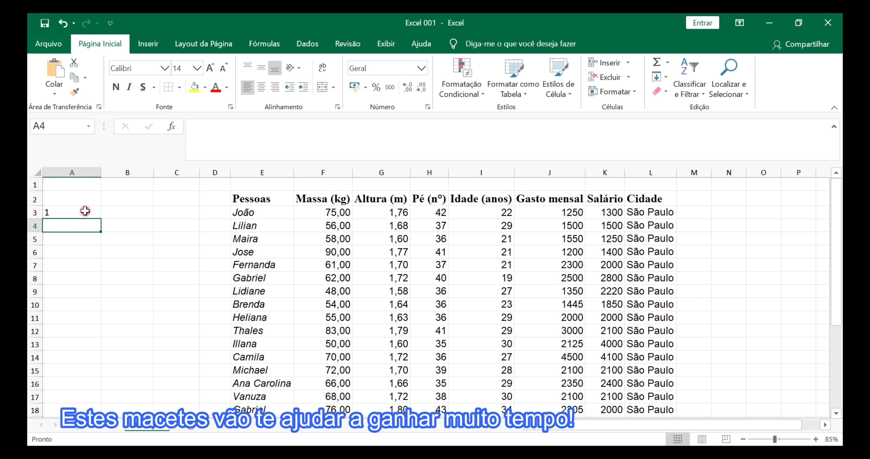
# - Try filling the single value in A3 down column A, undoing each fill
pyautogui.click(86, 212)
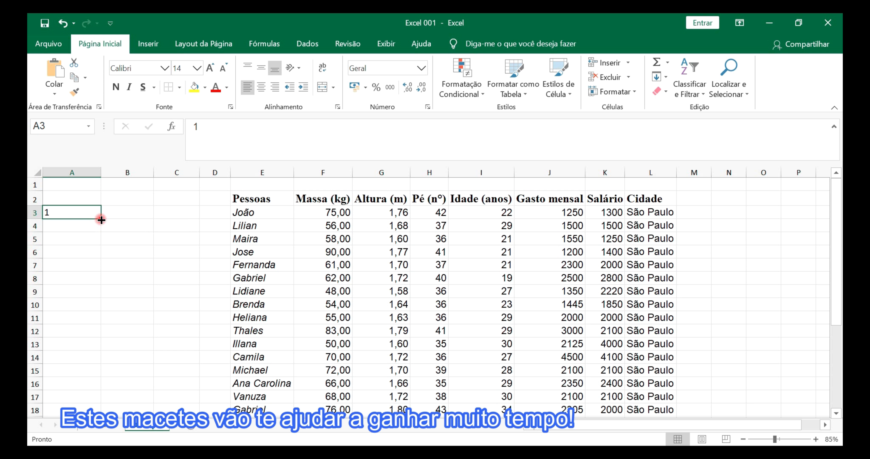
pyautogui.moveTo(101, 220); pyautogui.dragTo(98, 385)
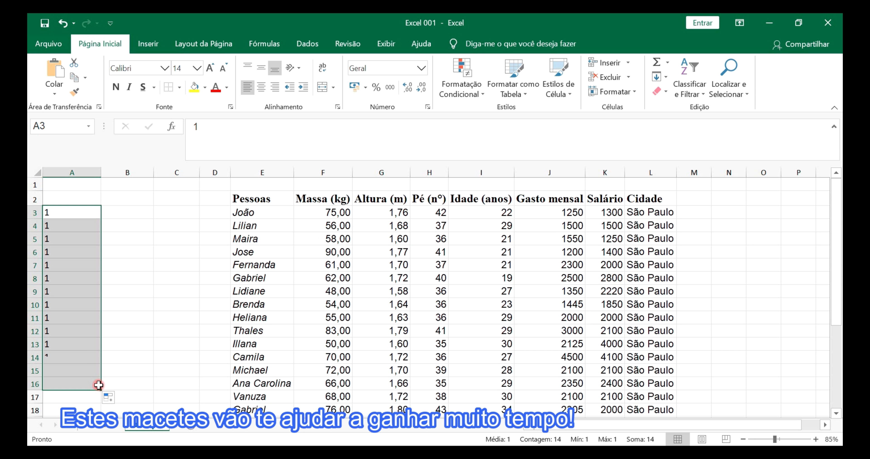
pyautogui.hotkey('ctrl', 'z')
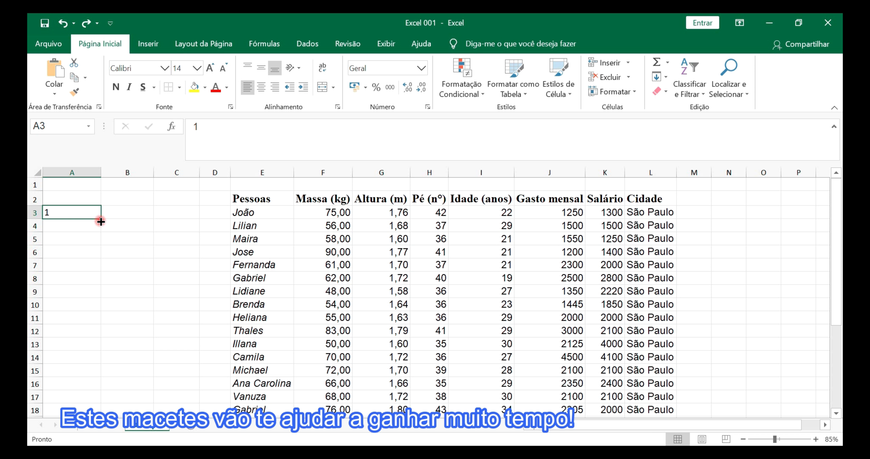
pyautogui.moveTo(101, 219); pyautogui.dragTo(102, 378)
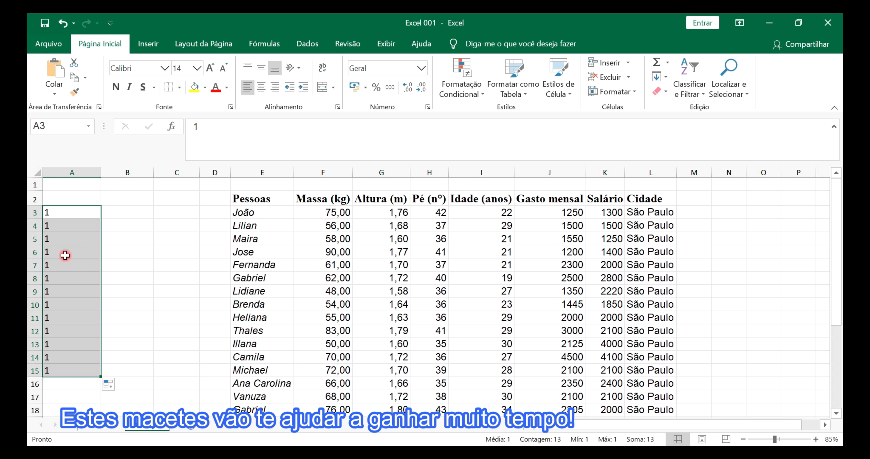
pyautogui.hotkey('ctrl', 'z')
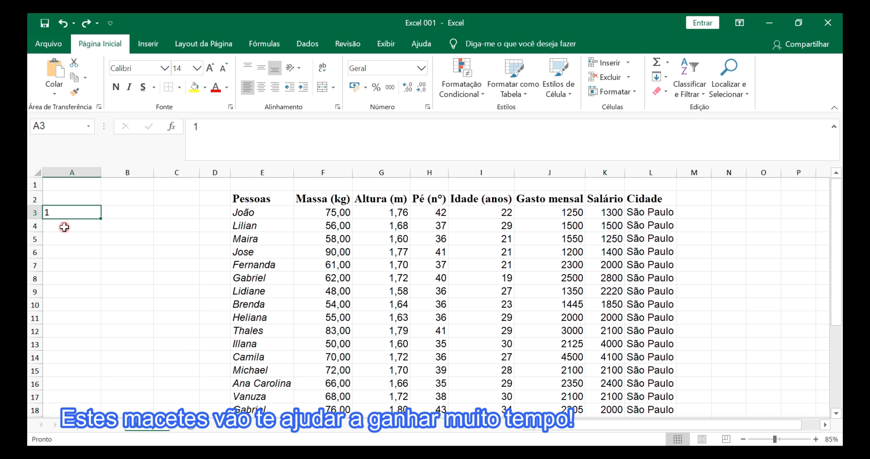
# - Enter 2 in cell A4 as the second value of the number sequence
pyautogui.click(64, 227)
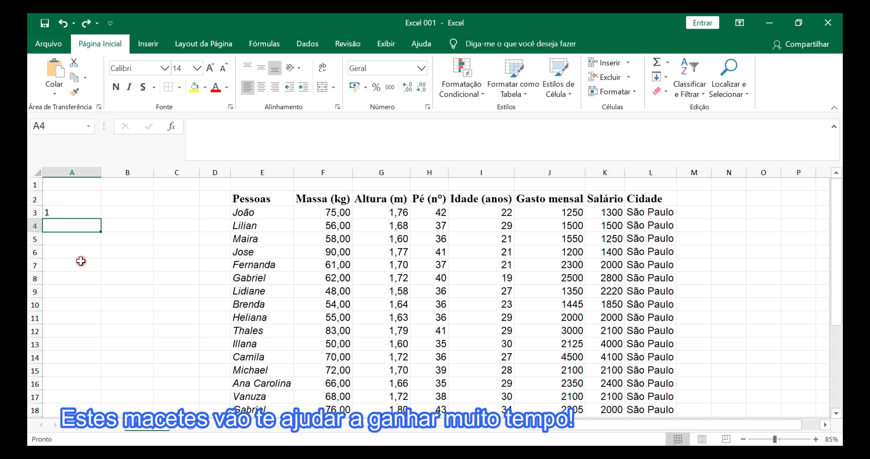
pyautogui.write('2')
pyautogui.click(70, 252)
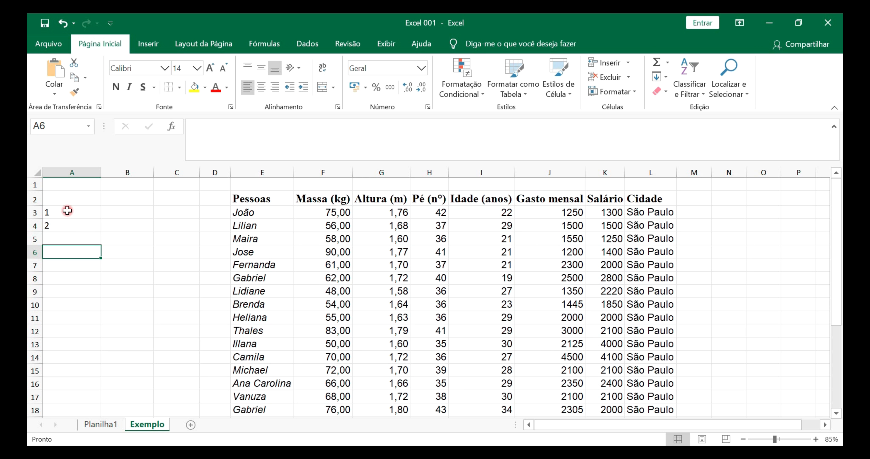
# - Try extending the sequence in A3:A4 down column A and undo the fill
pyautogui.moveTo(68, 210); pyautogui.dragTo(68, 226)
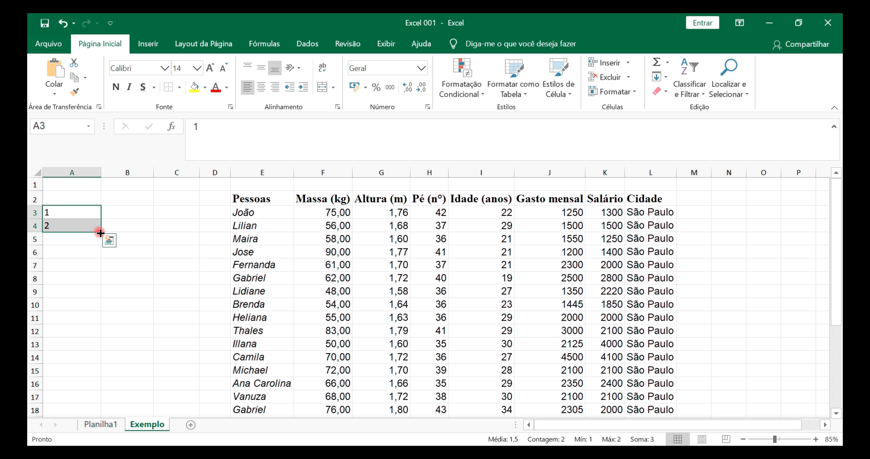
pyautogui.moveTo(100, 233); pyautogui.dragTo(89, 388)
pyautogui.scroll(2, 91, 269)
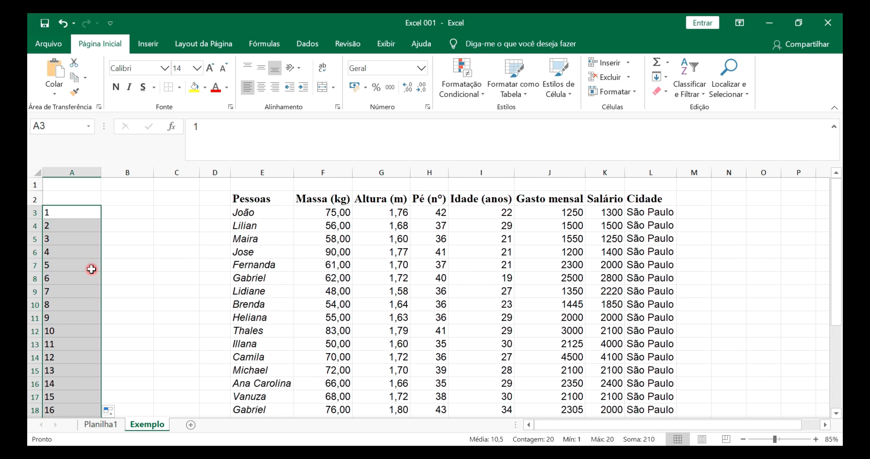
pyautogui.hotkey('ctrl', 'z')
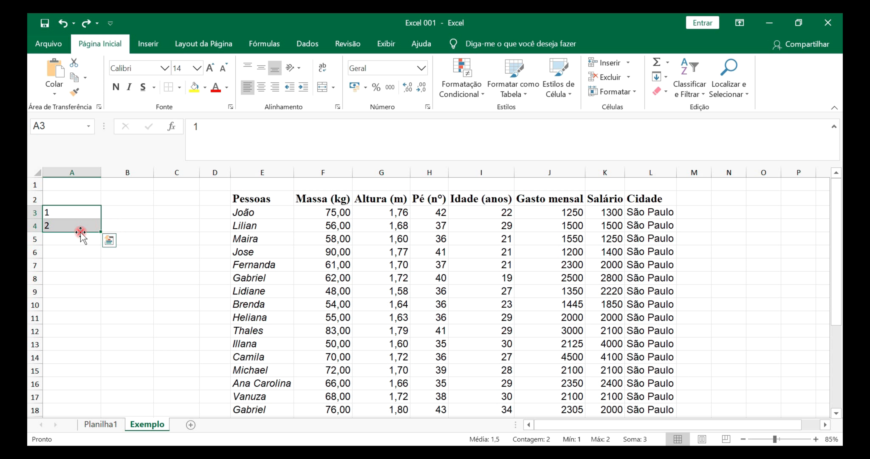
# - Move the values 1 and 2 to D3:D4 and autofill the number series down to the table's last row, 28
pyautogui.moveTo(81, 232); pyautogui.dragTo(219, 223)
pyautogui.click(255, 213)
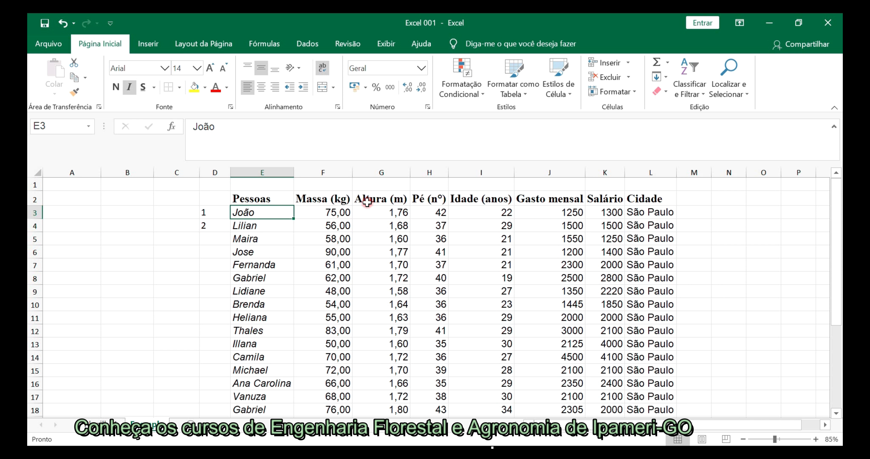
pyautogui.moveTo(224, 212); pyautogui.dragTo(233, 398)
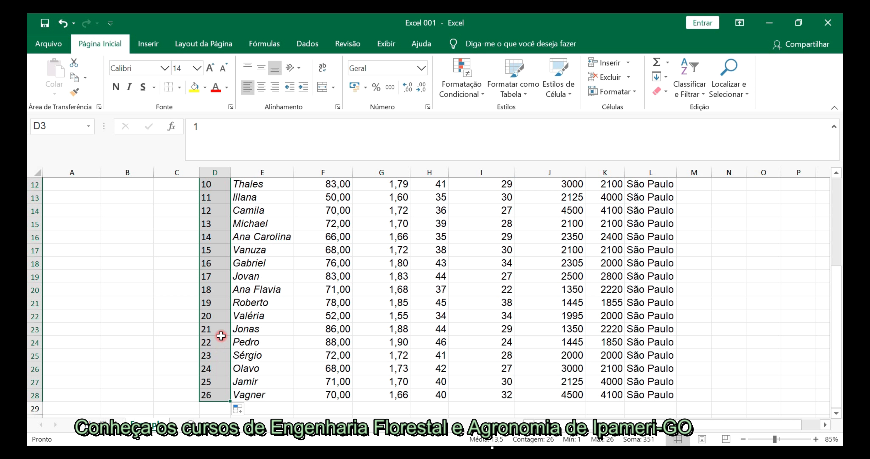
pyautogui.hotkey('ctrl', 'z')
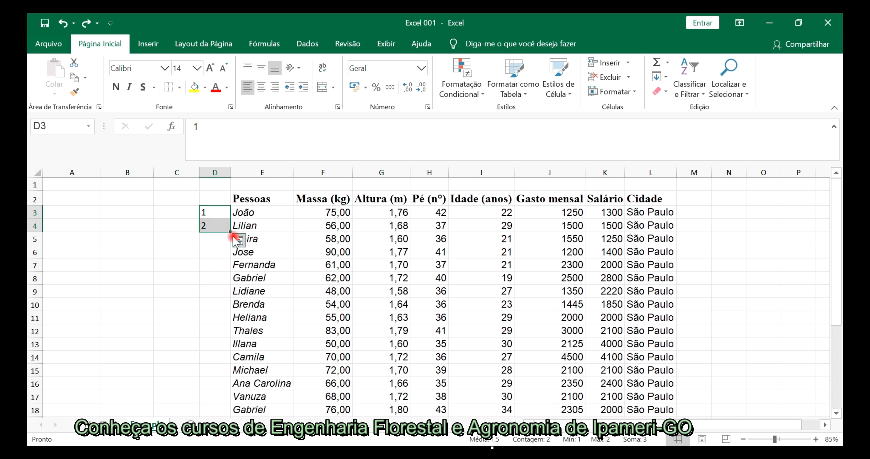
pyautogui.hotkey('ctrl', 'y')
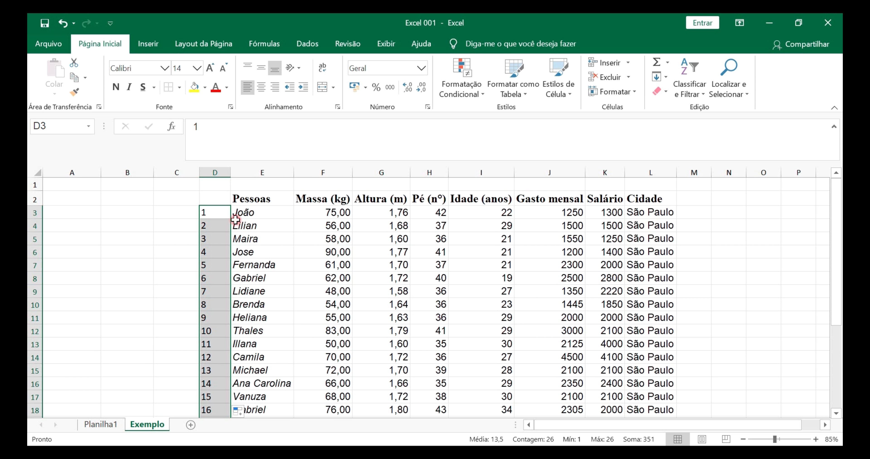
pyautogui.scroll(-5, 210, 213)
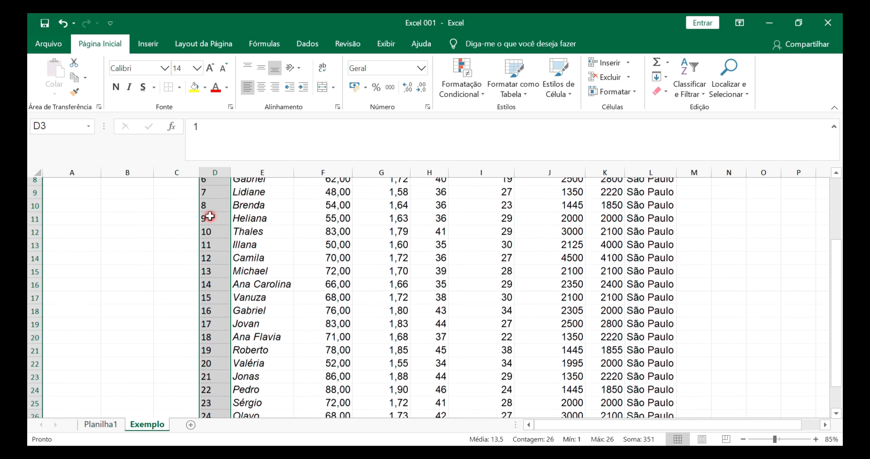
pyautogui.click(216, 344)
pyautogui.moveTo(216, 344); pyautogui.dragTo(672, 342)
pyautogui.scroll(5, 254, 310)
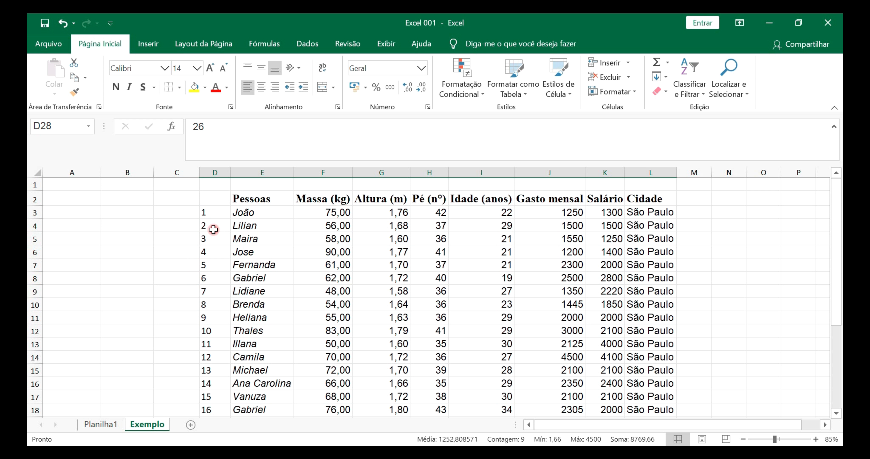
# - Delete the number series from column D beside the table
pyautogui.moveTo(211, 213); pyautogui.dragTo(216, 409)
pyautogui.press('Delete')
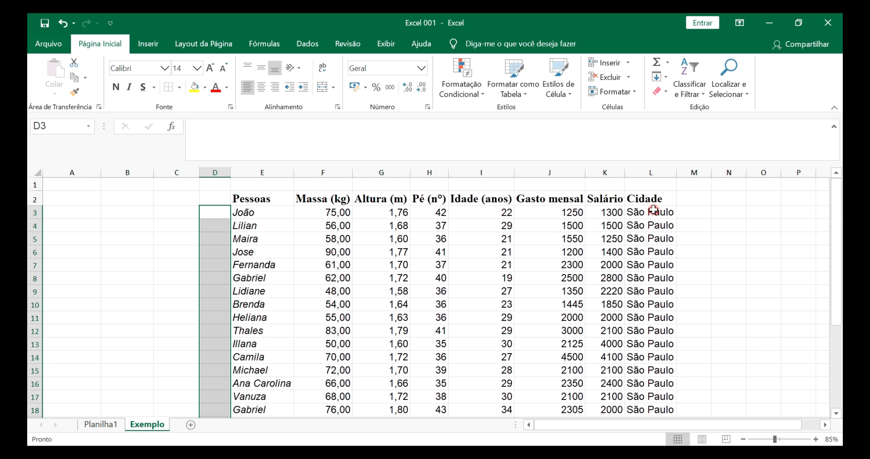
# - Clear the Cidade column entries in L4:L28, keeping "São Paulo" in L3
pyautogui.click(653, 210)
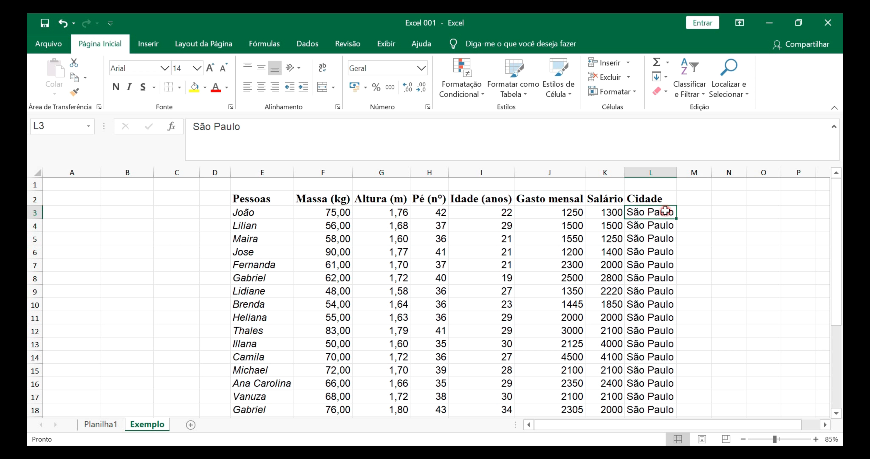
pyautogui.scroll(-7, 661, 213)
pyautogui.scroll(7, 645, 263)
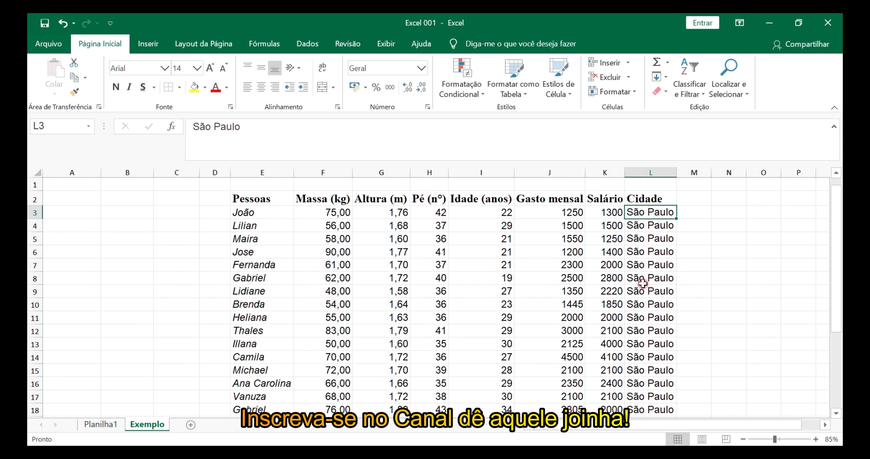
pyautogui.moveTo(643, 224); pyautogui.dragTo(655, 399)
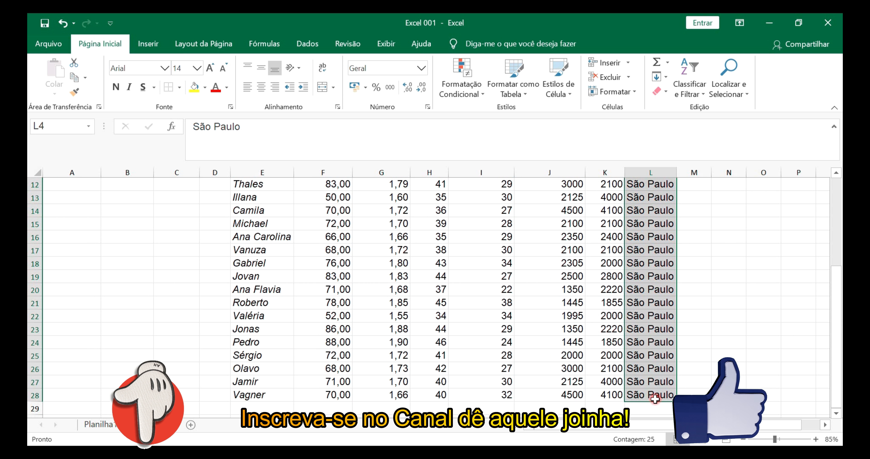
pyautogui.press('Delete')
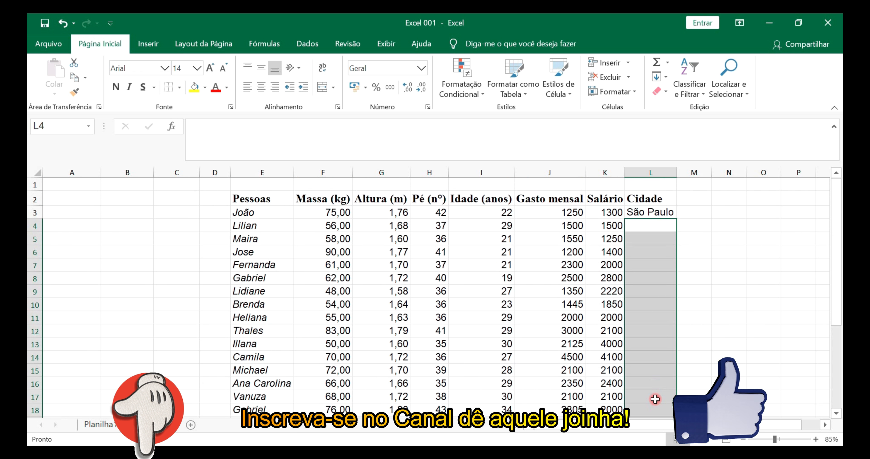
# - Fill "São Paulo" manually from L3 down the Cidade column towards the table's end
pyautogui.click(663, 212)
pyautogui.moveTo(674, 218); pyautogui.dragTo(662, 406)
pyautogui.scroll(-2, 662, 405)
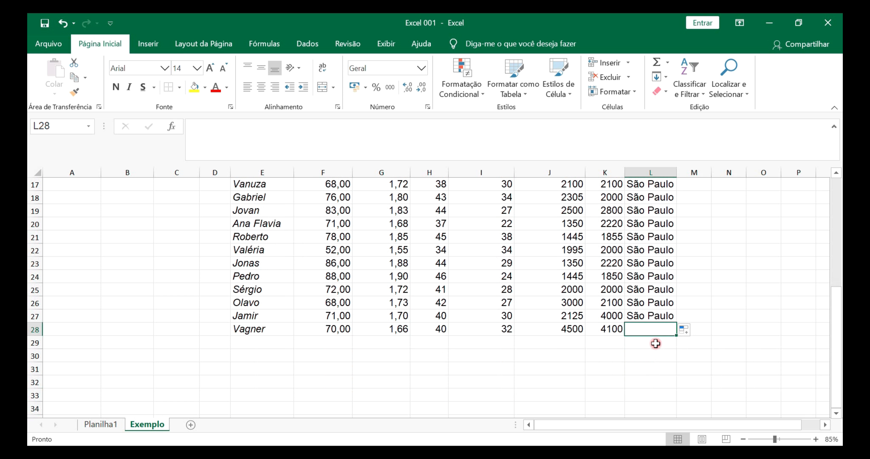
pyautogui.click(651, 317)
# - Clear the filled cities from L28 up to L4
pyautogui.moveTo(678, 323); pyautogui.dragTo(653, 230)
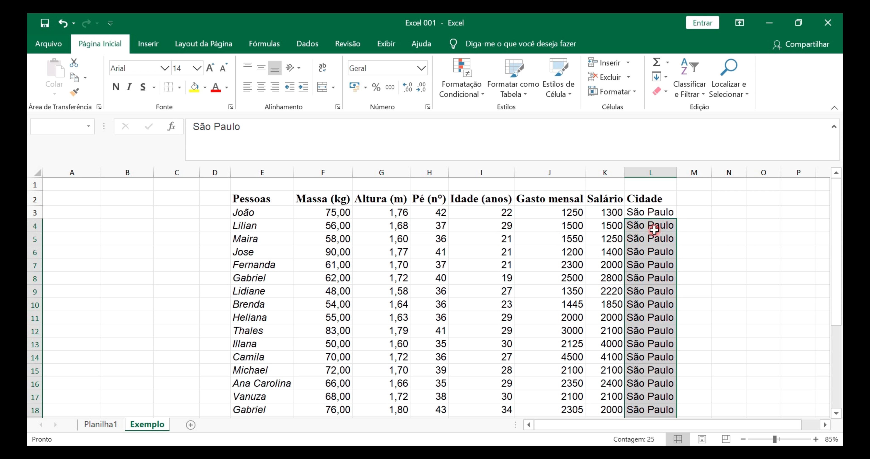
pyautogui.press('Delete')
pyautogui.scroll(6, 645, 235)
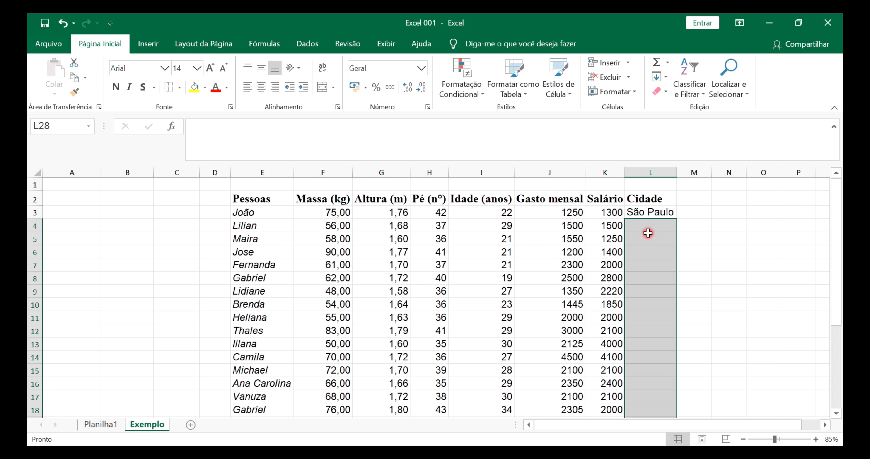
# - Autofill "São Paulo" from L3 down to the table's last row in one action
pyautogui.click(657, 213)
pyautogui.doubleClick(676, 219)
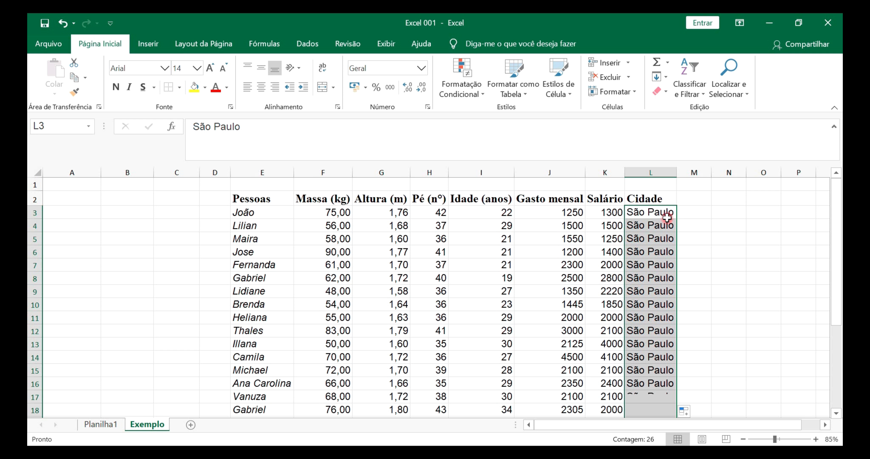
pyautogui.scroll(-5, 653, 229)
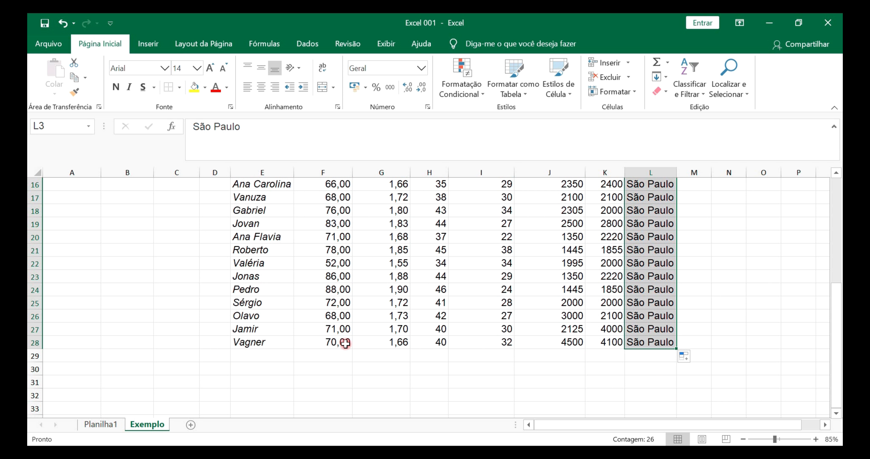
pyautogui.scroll(5, 452, 330)
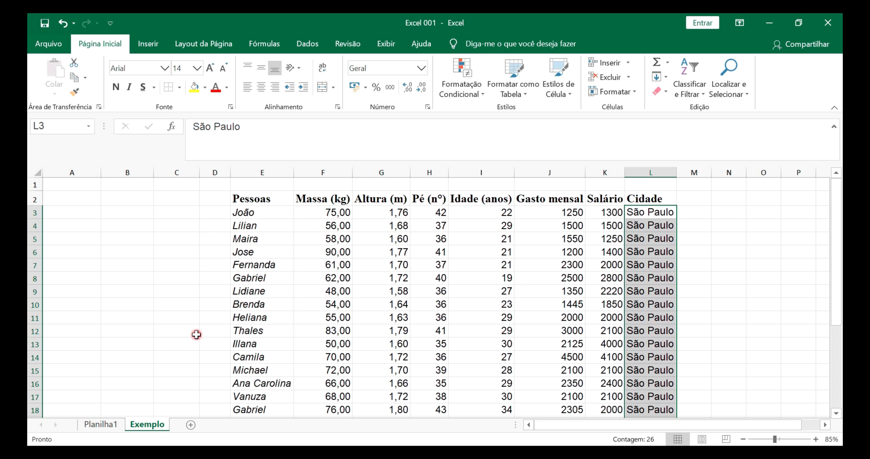
# - Try deleting row 18 from the table and undo the deletion
pyautogui.scroll(-3, 196, 334)
pyautogui.click(33, 289)
pyautogui.rightClick(38, 290)
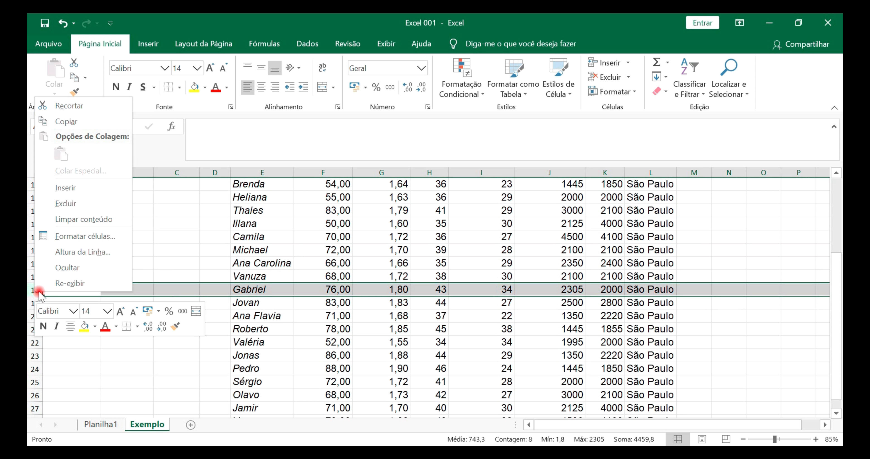
pyautogui.click(66, 204)
pyautogui.click(562, 330)
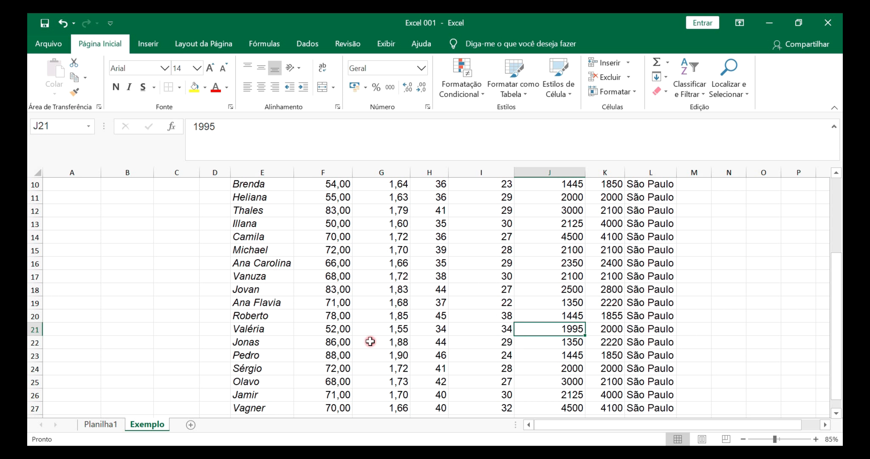
pyautogui.hotkey('ctrl', 'z')
# - Insert an empty row at row 18, splitting the table
pyautogui.rightClick(41, 289)
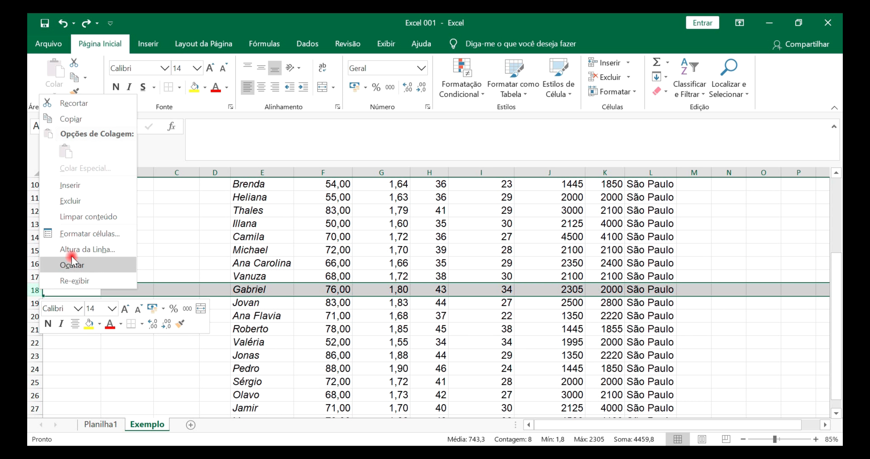
pyautogui.click(82, 186)
pyautogui.click(652, 381)
pyautogui.scroll(-4, 653, 369)
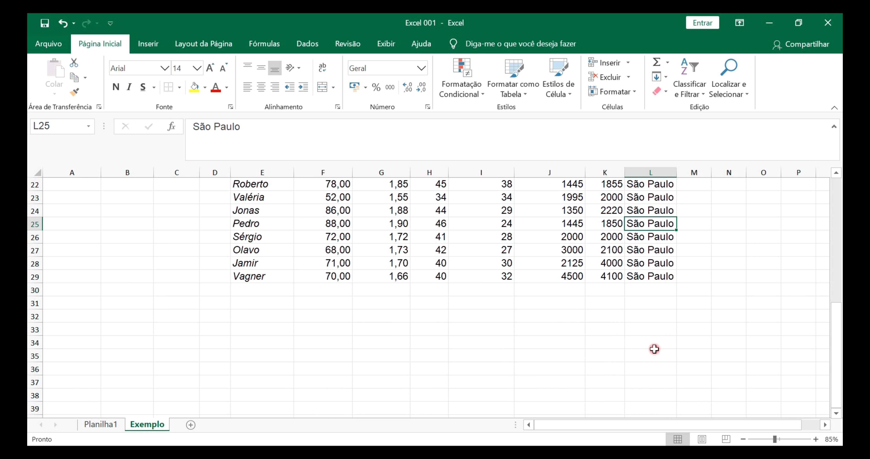
# - Clear the Cidade entries from L29 up to L4
pyautogui.scroll(2, 653, 348)
pyautogui.moveTo(645, 360); pyautogui.dragTo(651, 228)
pyautogui.press('Delete')
pyautogui.scroll(-6, 652, 229)
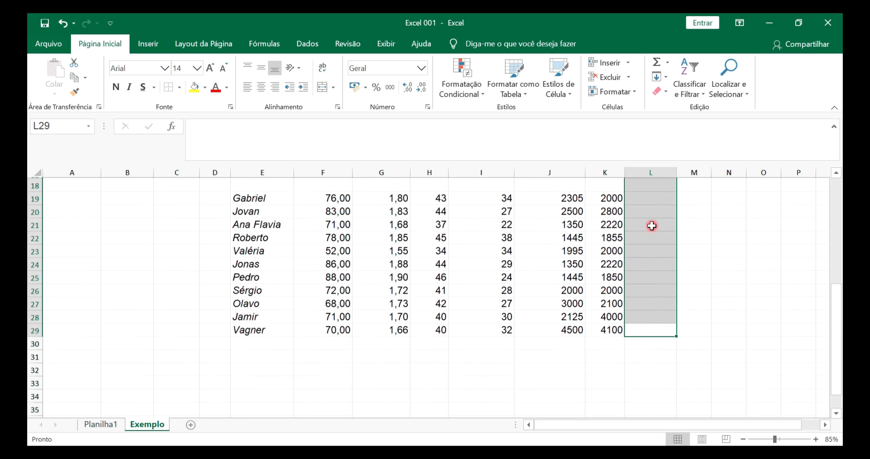
# - Autofill "São Paulo" from L3 down the Cidade column to the row above the empty row 18
pyautogui.scroll(6, 658, 232)
pyautogui.click(660, 213)
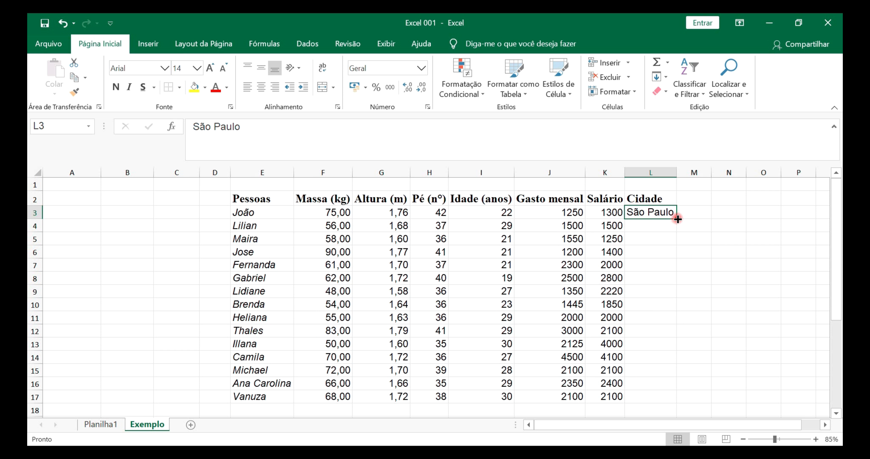
pyautogui.doubleClick(675, 218)
pyautogui.scroll(-2, 668, 294)
pyautogui.moveTo(651, 319); pyautogui.dragTo(257, 319)
# - Delete the empty row 18 so the table becomes continuous again
pyautogui.click(196, 343)
pyautogui.rightClick(33, 329)
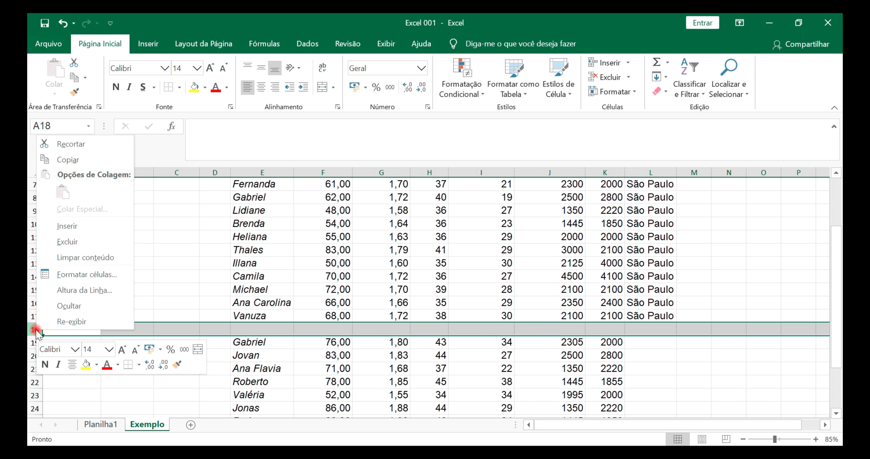
pyautogui.click(69, 237)
# - Autofill "São Paulo" from L17 down the Cidade column to L28
pyautogui.click(647, 319)
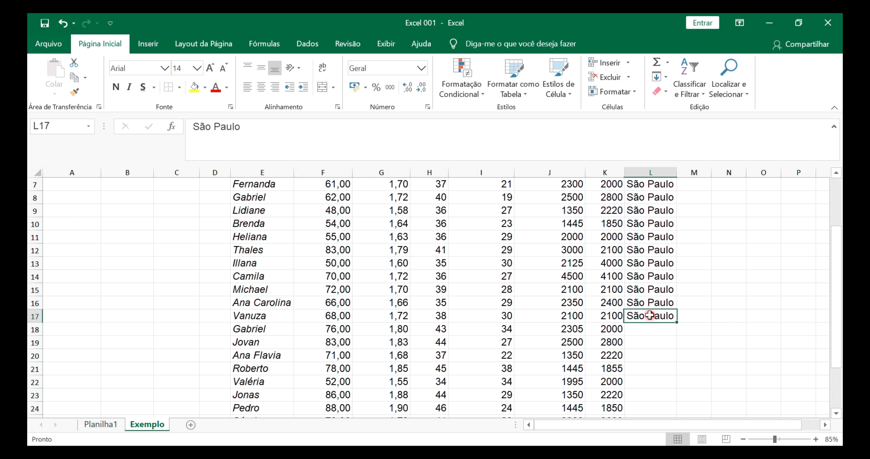
pyautogui.scroll(-2, 668, 252)
pyautogui.moveTo(676, 244); pyautogui.dragTo(653, 384)
pyautogui.scroll(4, 492, 329)
pyautogui.click(397, 224)
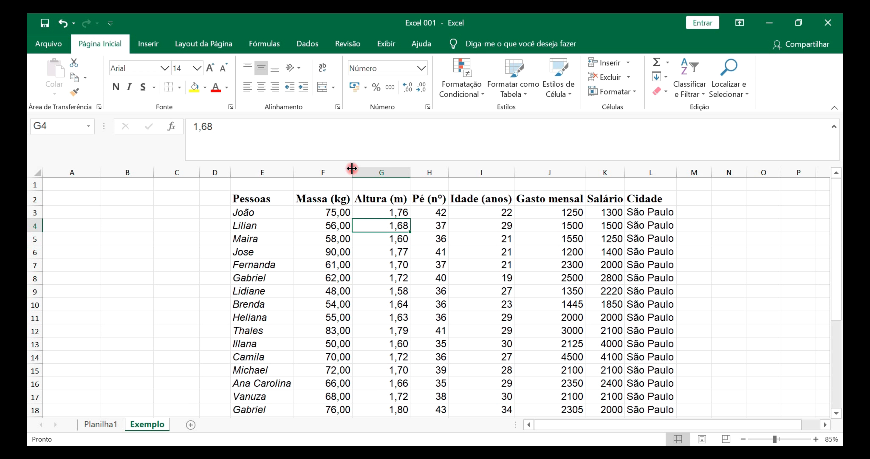
pyautogui.click(420, 68)
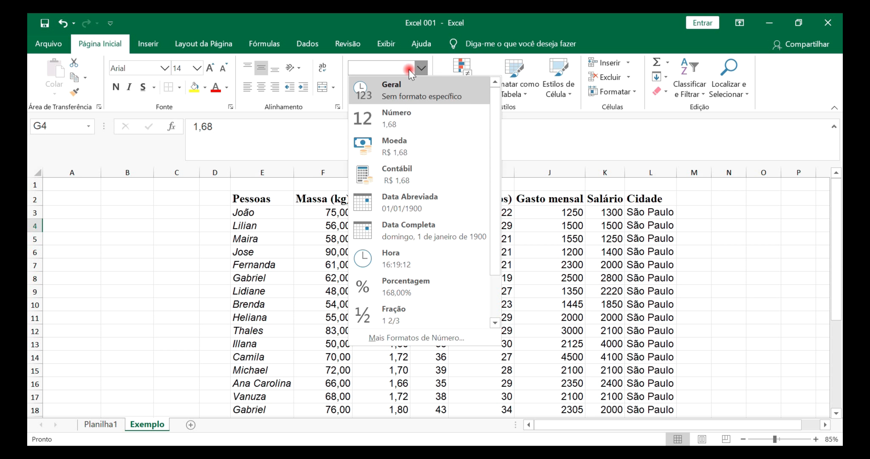
pyautogui.click(317, 241)
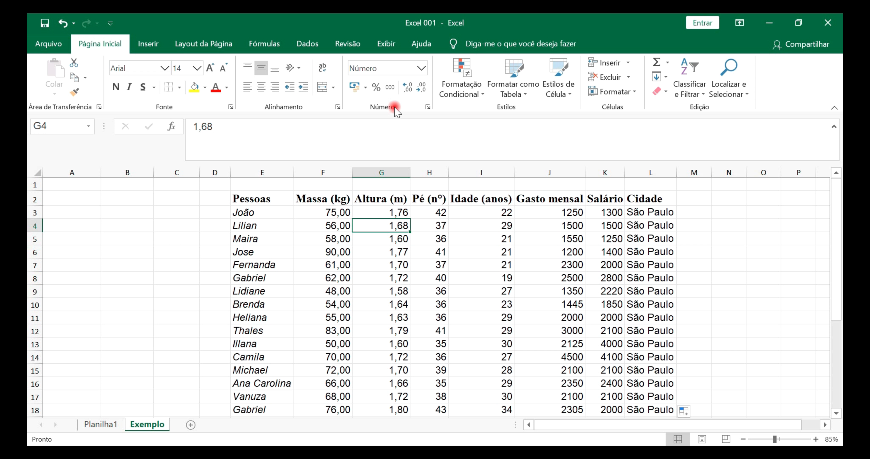
# - Select the Massa (kg) values F3:F28 and apply the Geral number format
pyautogui.click(342, 212)
pyautogui.scroll(-5, 340, 334)
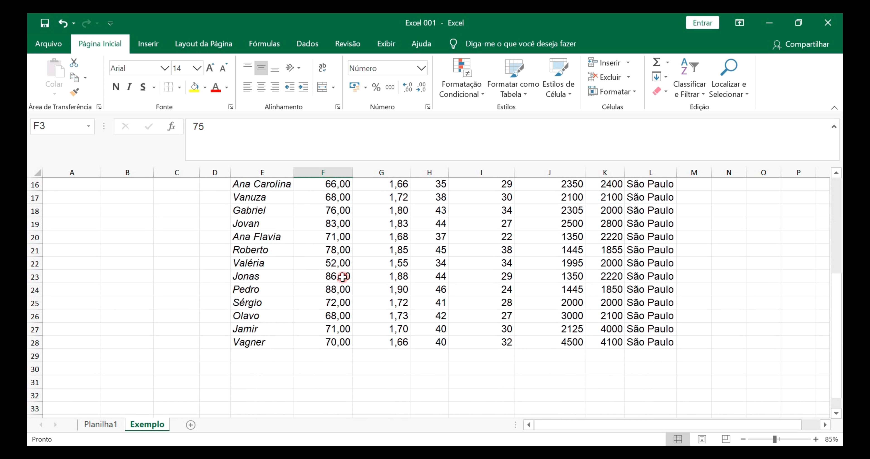
pyautogui.keyDown('shift'); pyautogui.click(347, 337); pyautogui.keyUp('shift')
pyautogui.scroll(5, 405, 216)
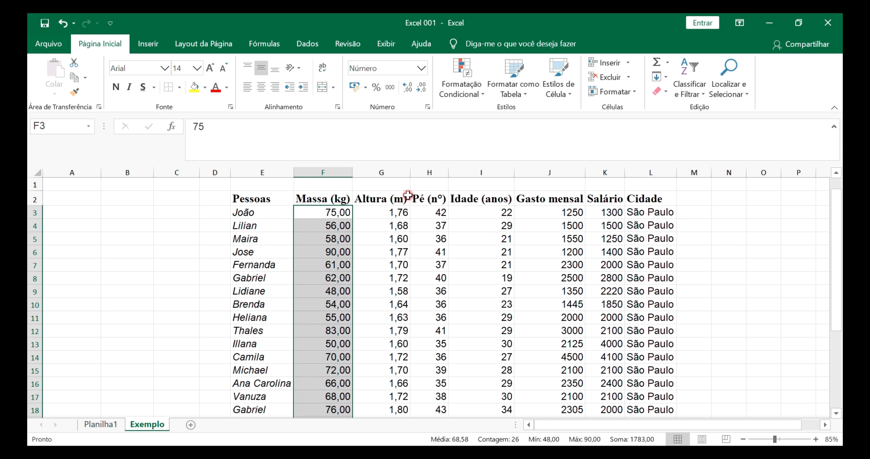
pyautogui.click(422, 69)
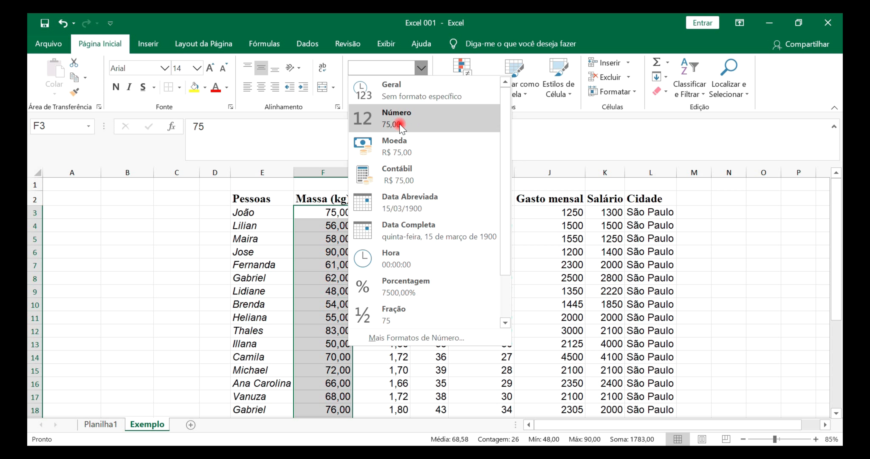
pyautogui.click(389, 90)
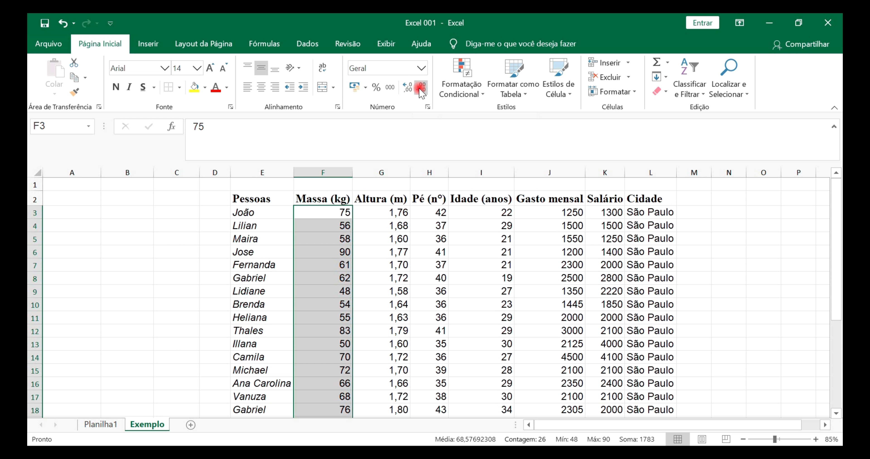
# - Format the selected Massa (kg) values as Número, then reduce and increase the decimals to end at three places
pyautogui.click(420, 69)
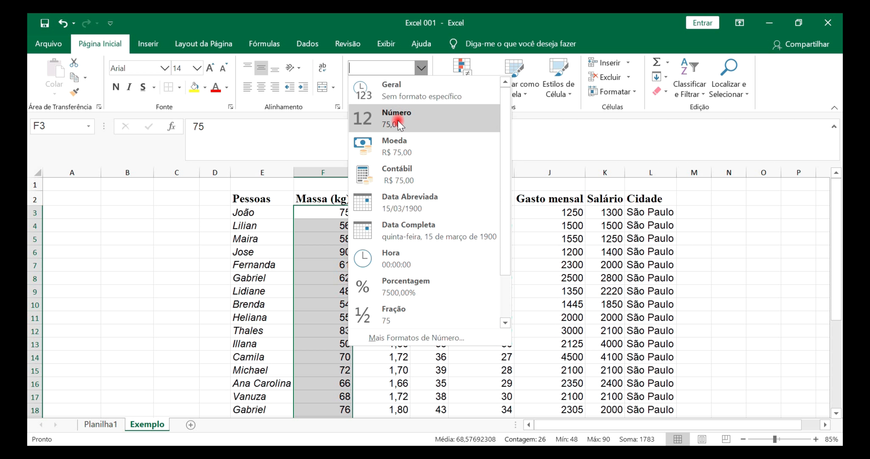
pyautogui.click(400, 125)
pyautogui.click(419, 90)
pyautogui.click(419, 90)
pyautogui.click(407, 87)
pyautogui.click(407, 87)
pyautogui.click(408, 87)
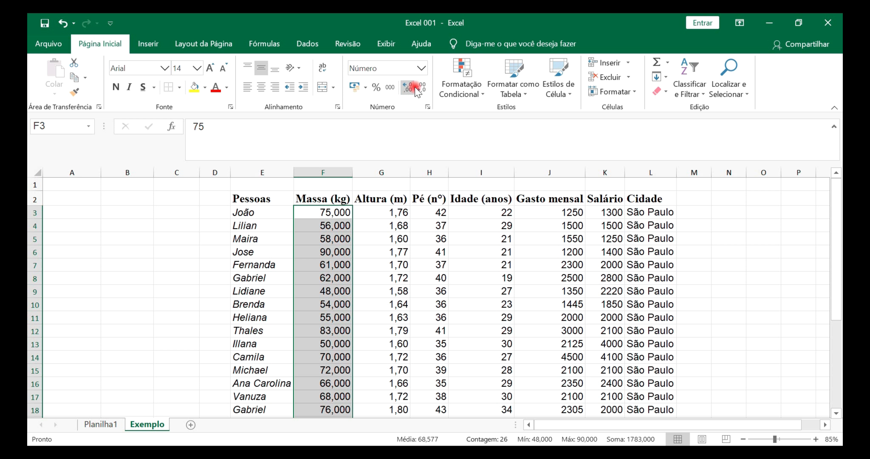
# - Remove all decimals from the Massa (kg) values and set them to two decimal places
pyautogui.click(421, 87)
pyautogui.click(421, 87)
pyautogui.click(421, 87)
pyautogui.click(408, 87)
pyautogui.click(408, 88)
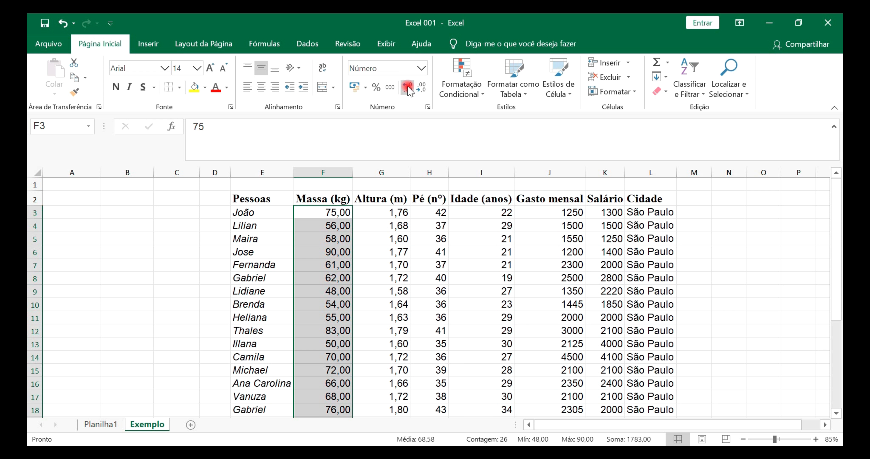
# - Select the Gasto mensal values J3:J28 and format them as Moeda
pyautogui.click(422, 67)
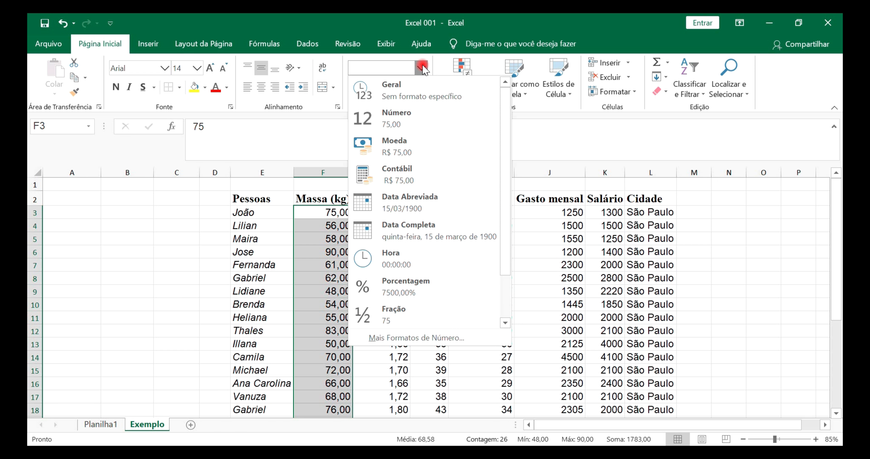
pyautogui.click(328, 211)
pyautogui.moveTo(530, 212); pyautogui.dragTo(551, 410)
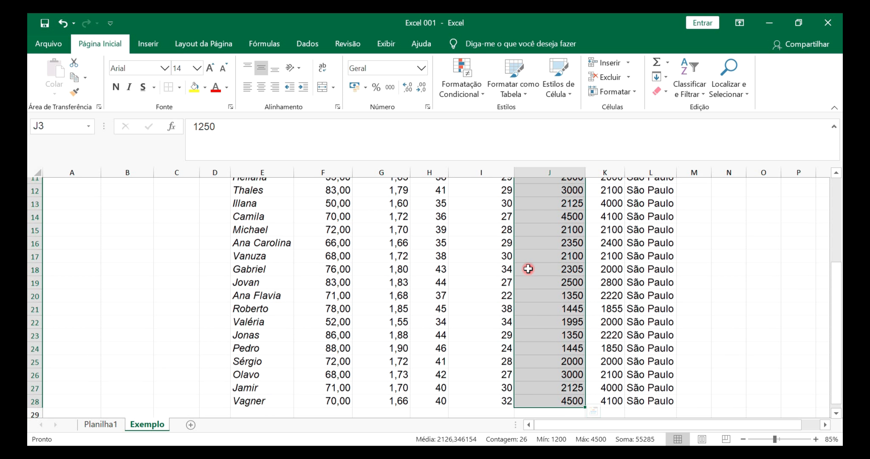
pyautogui.scroll(3, 526, 263)
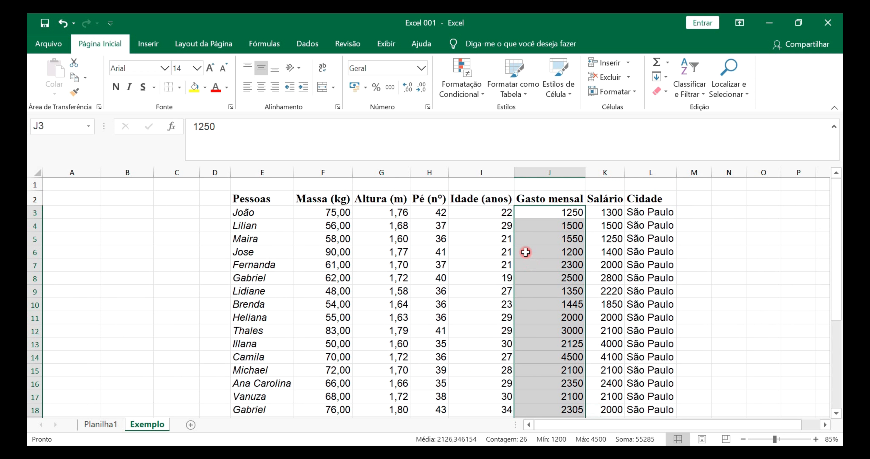
pyautogui.click(421, 69)
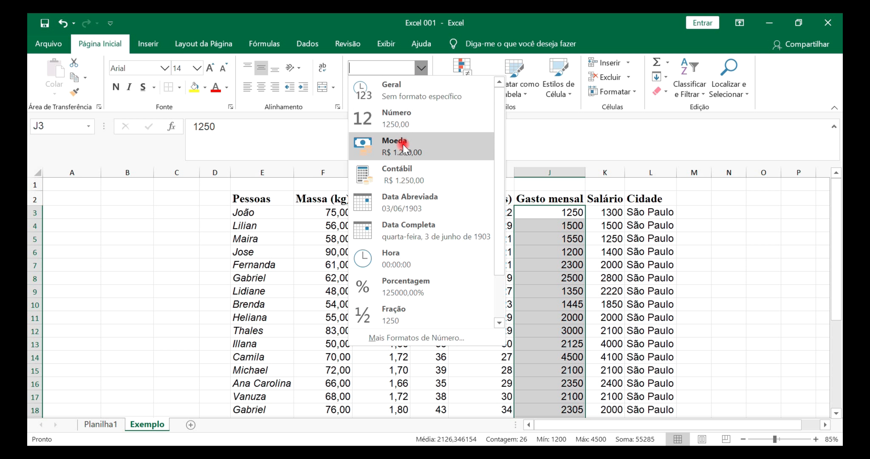
pyautogui.click(401, 151)
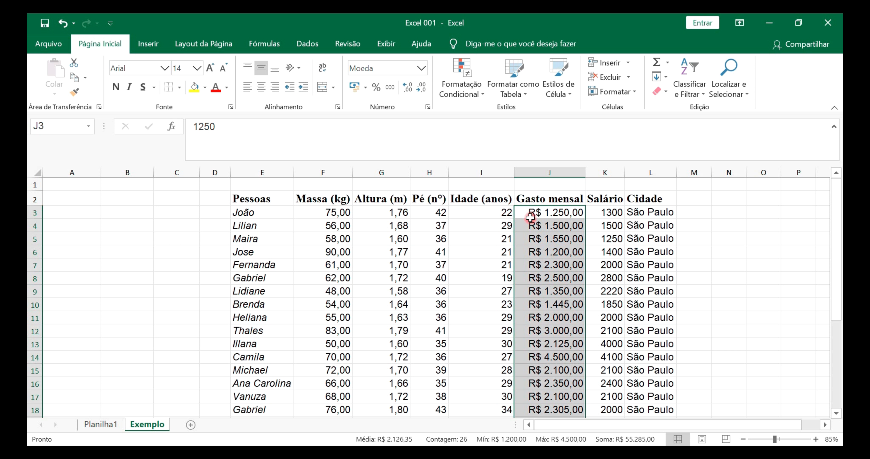
# - Change the Gasto mensal values J3:J28 to the Contábil format
pyautogui.click(421, 69)
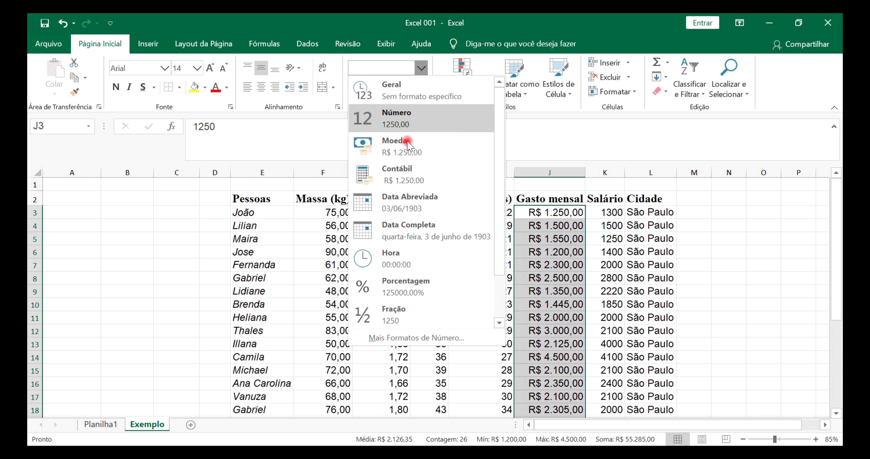
pyautogui.click(404, 180)
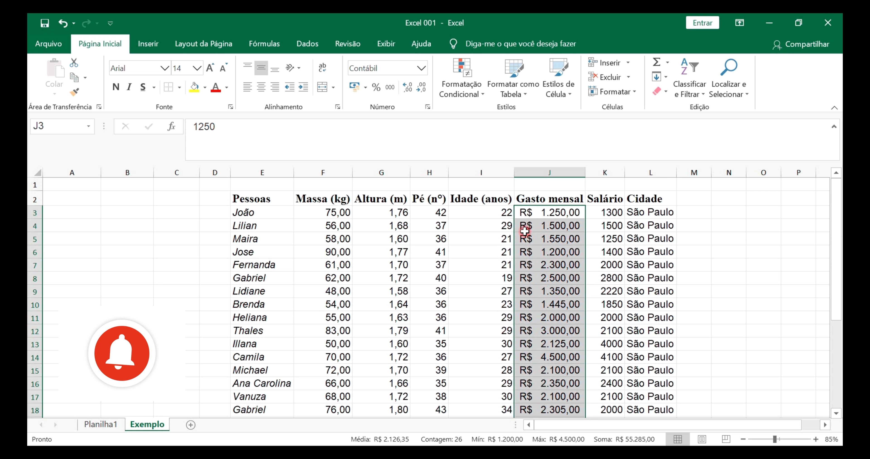
pyautogui.click(421, 68)
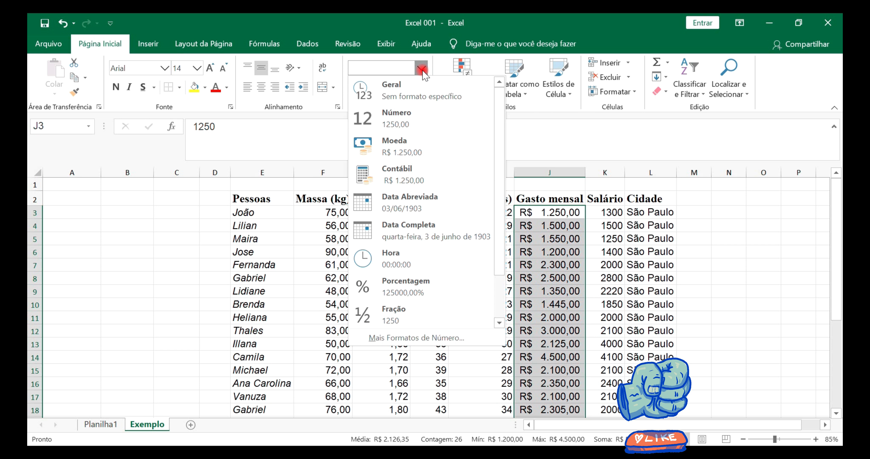
pyautogui.click(556, 184)
# - Select the Salário values K3:K28 and format them as Moeda
pyautogui.click(604, 212)
pyautogui.moveTo(608, 245); pyautogui.dragTo(604, 396)
pyautogui.moveTo(604, 417); pyautogui.dragTo(604, 417)
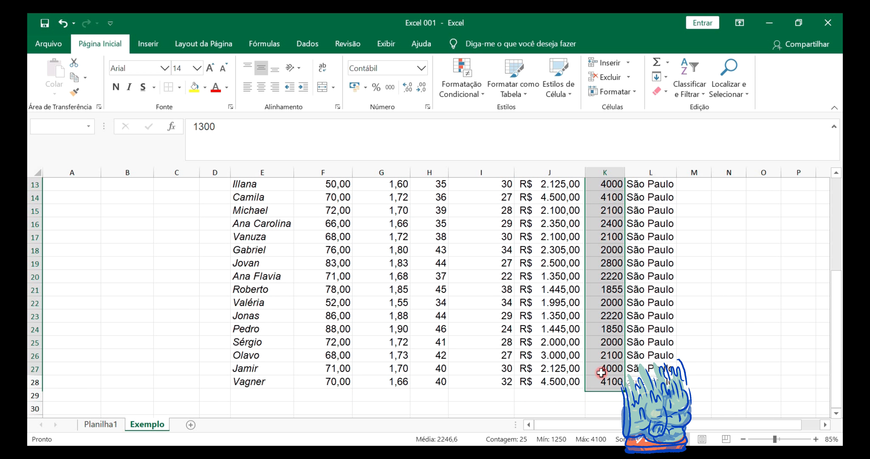
pyautogui.click(427, 67)
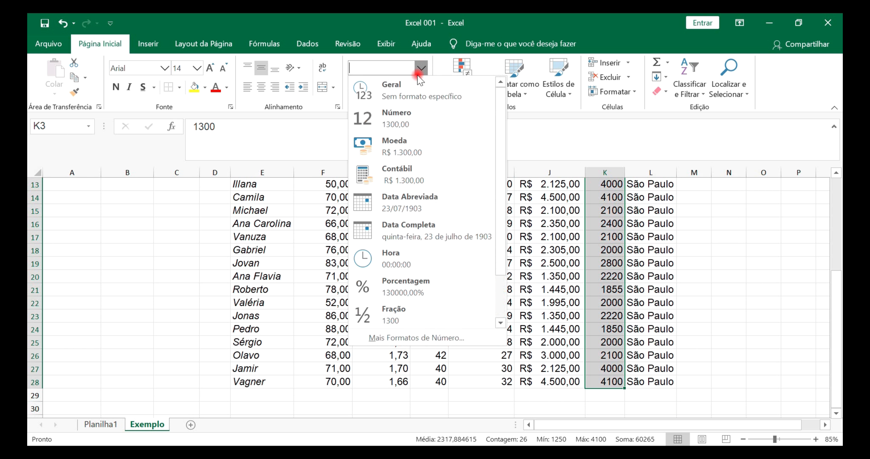
pyautogui.click(402, 150)
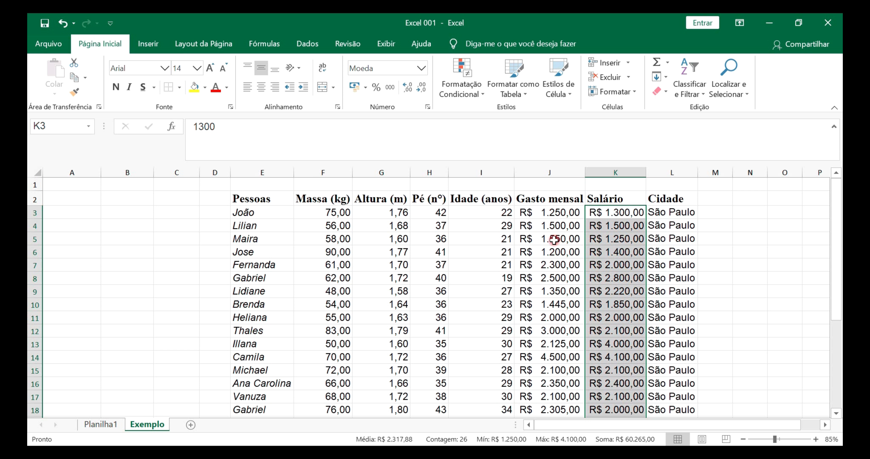
# - Compare the Contábil layout of the Gasto mensal values with the Moeda layout of the Salário values
pyautogui.moveTo(556, 213); pyautogui.dragTo(554, 304)
pyautogui.moveTo(622, 214); pyautogui.dragTo(608, 269)
pyautogui.click(542, 237)
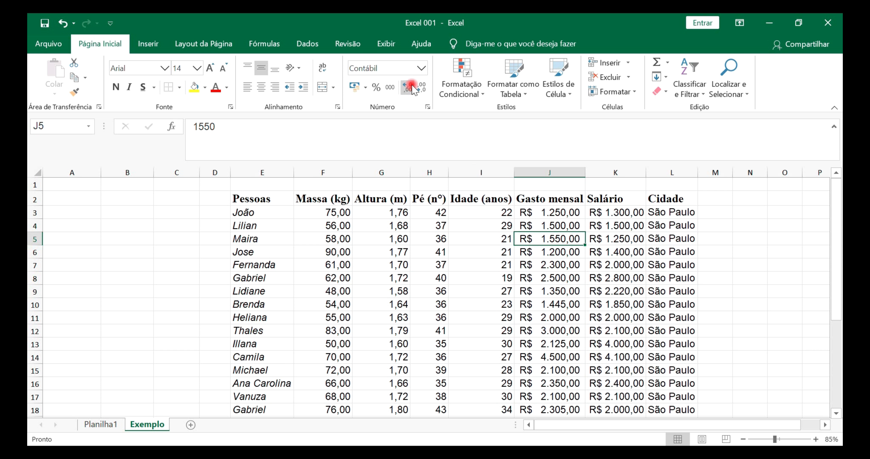
# - Enter the date 21/04/2020 in cell B3
pyautogui.click(131, 211)
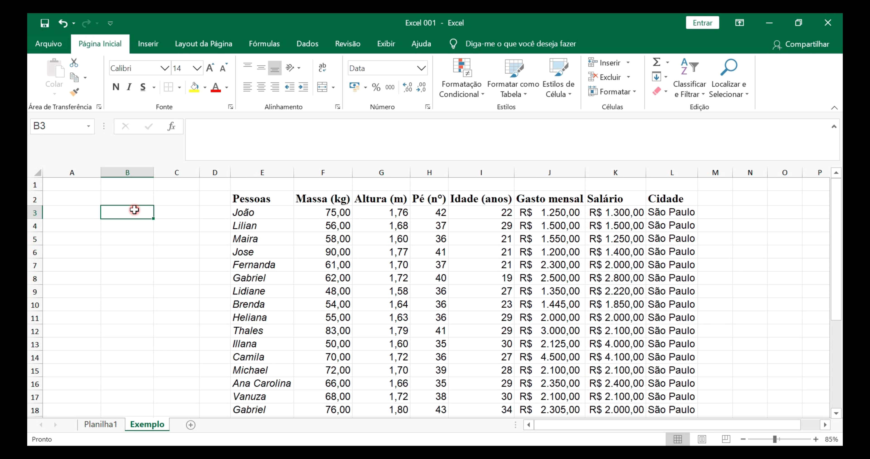
pyautogui.write('21/-4/2020')
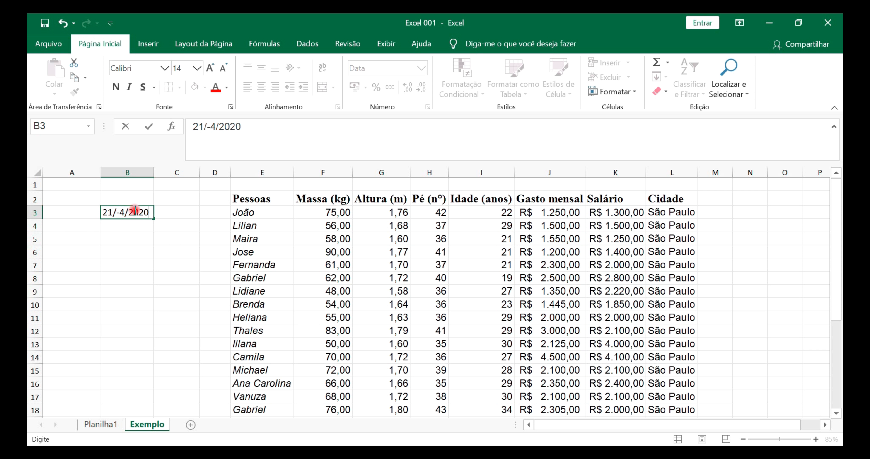
pyautogui.click(122, 213)
pyautogui.moveTo(119, 214); pyautogui.dragTo(118, 215)
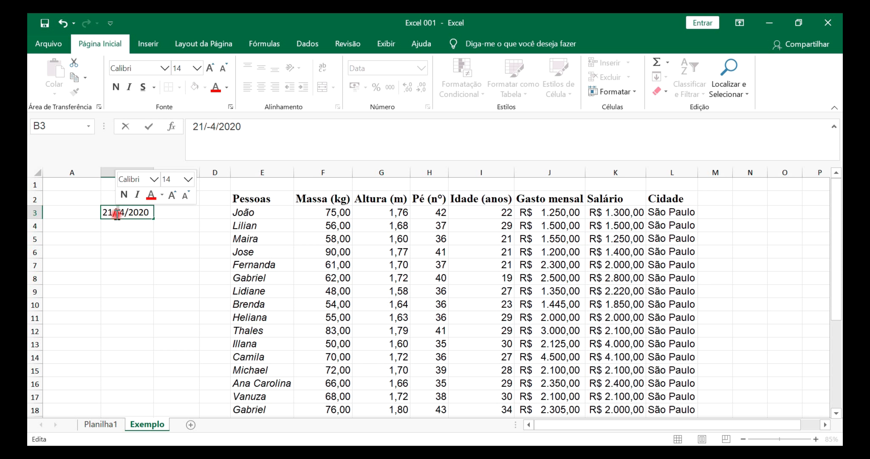
pyautogui.write('0')
pyautogui.press('Return')
pyautogui.click(121, 211)
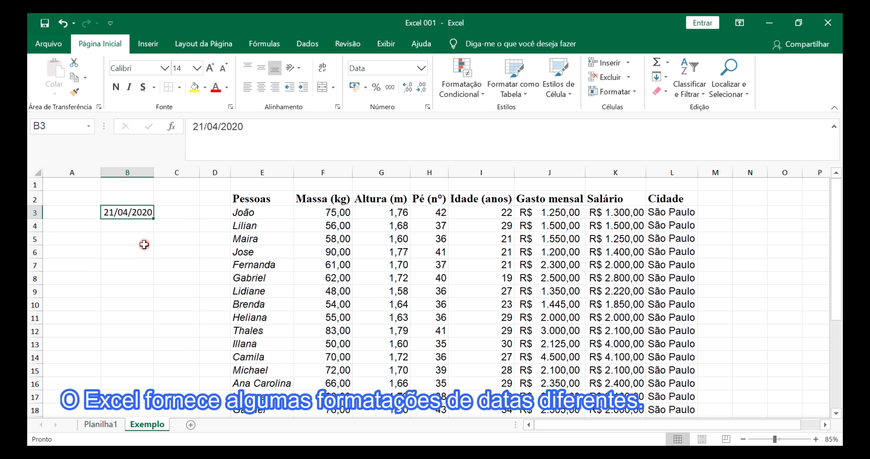
# - Enter the short date 21/abr in cell B4, below the full date
pyautogui.click(136, 236)
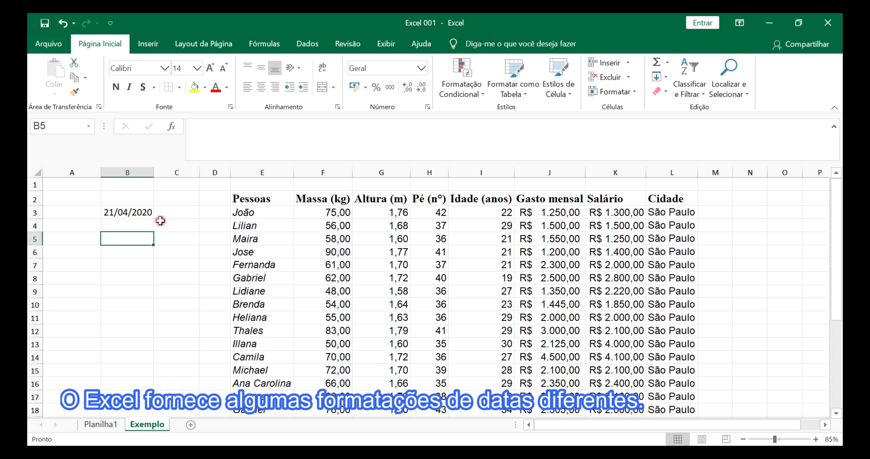
pyautogui.click(131, 212)
pyautogui.click(128, 227)
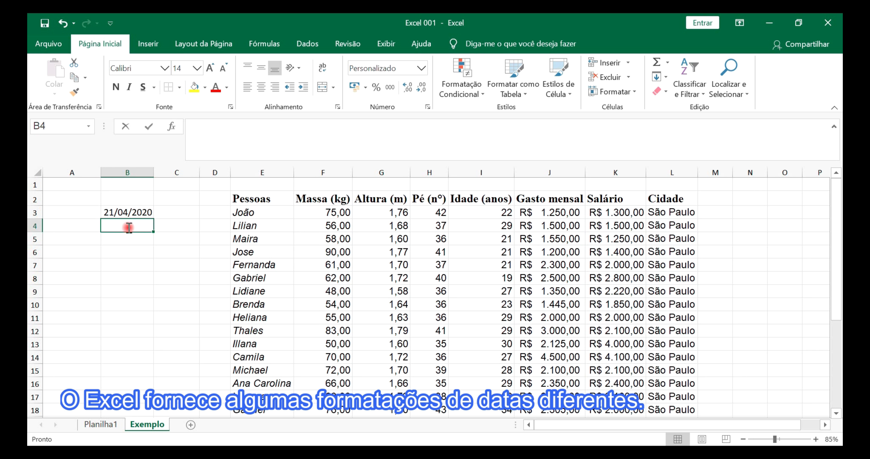
pyautogui.write('21/abr')
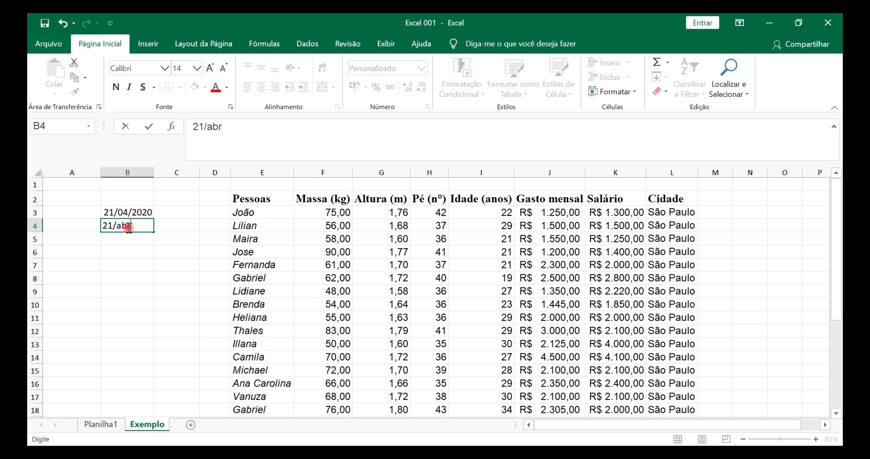
pyautogui.press('Return')
pyautogui.click(128, 229)
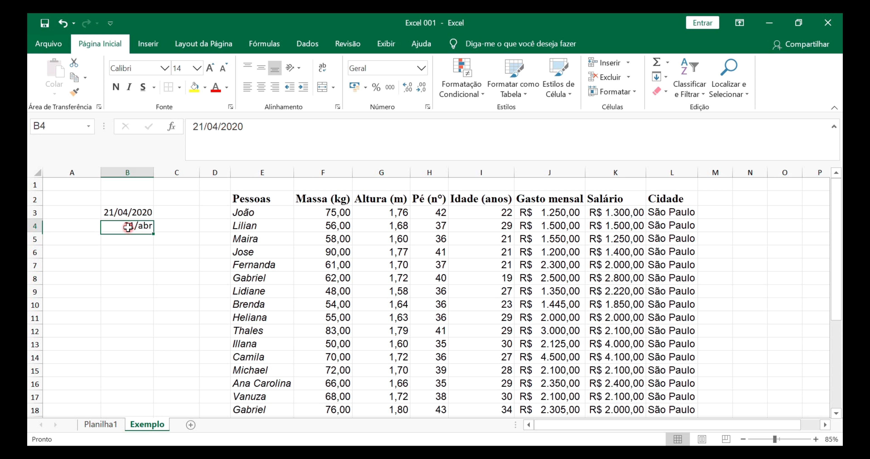
# - Compare the stored dates in B3 and B4, and clear the short date from B4
pyautogui.click(130, 215)
pyautogui.click(136, 230)
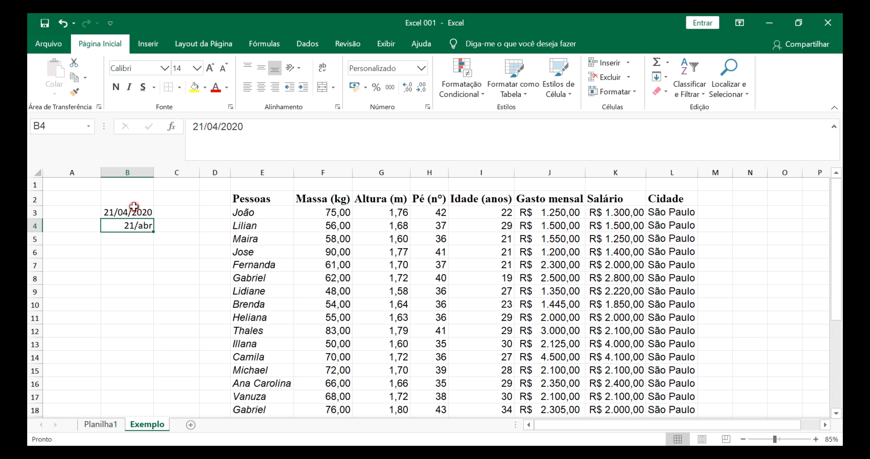
pyautogui.click(132, 211)
pyautogui.click(140, 226)
pyautogui.press('Delete')
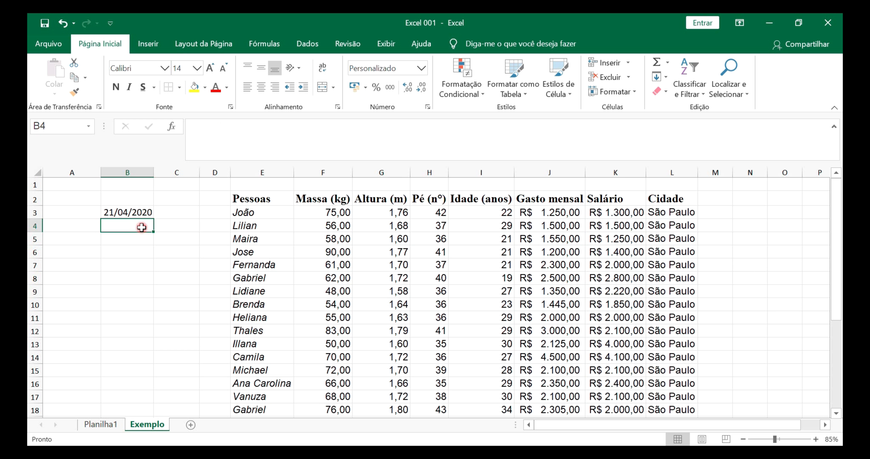
# - Apply the Número format to the date in B3, and clear the contents of B3:B11
pyautogui.click(121, 210)
pyautogui.click(420, 68)
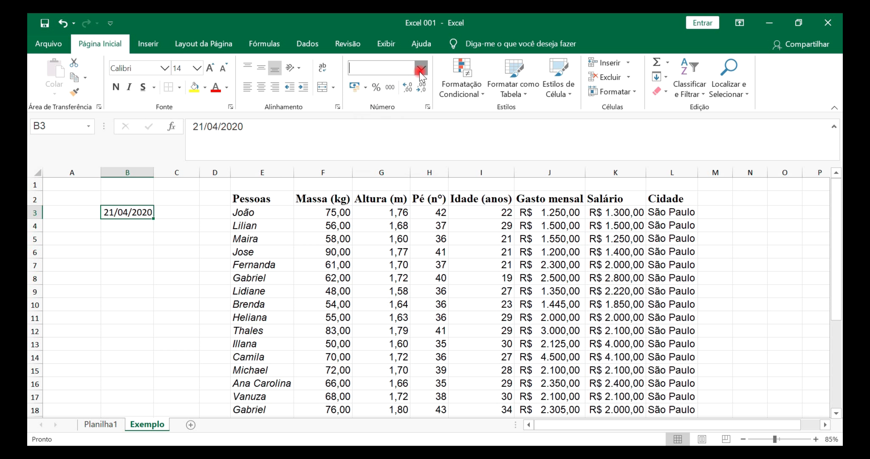
pyautogui.click(401, 116)
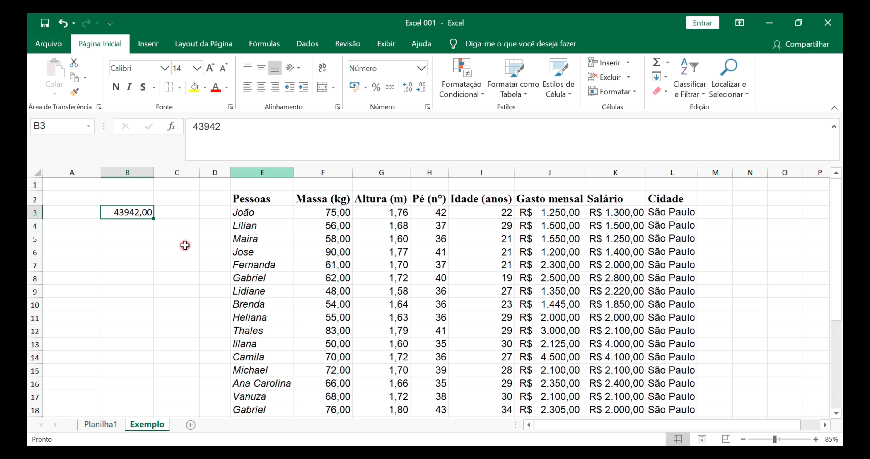
pyautogui.click(138, 316)
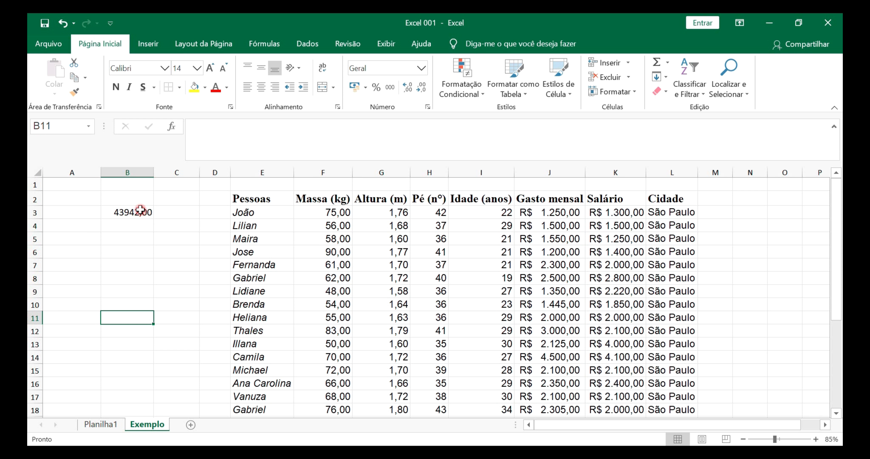
pyautogui.moveTo(140, 210); pyautogui.dragTo(132, 317)
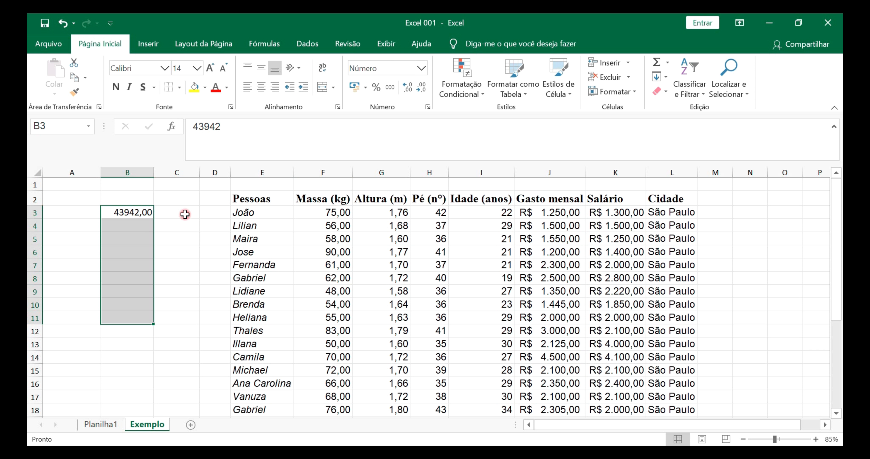
pyautogui.press('Delete')
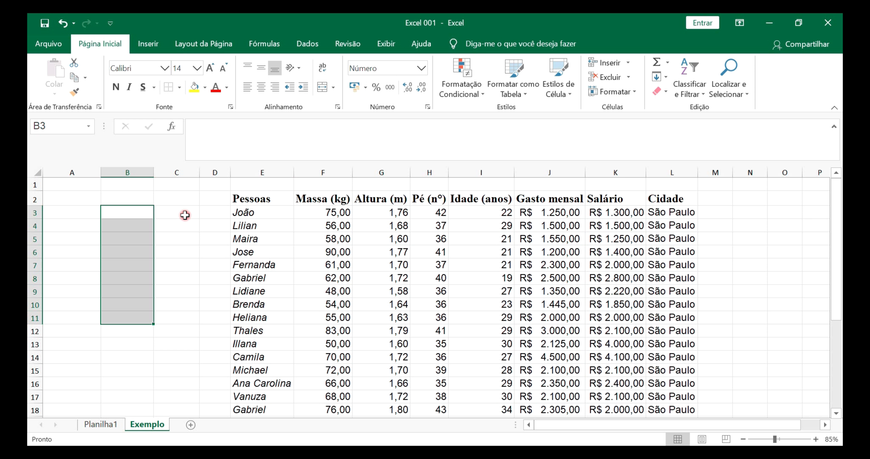
# - Examine the number format previews offered for the Pé (n°) value in cell H5
pyautogui.click(439, 238)
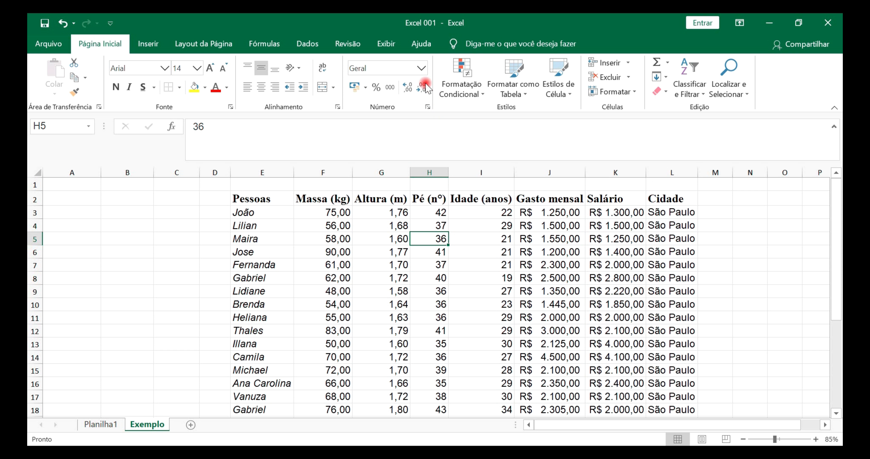
pyautogui.click(421, 69)
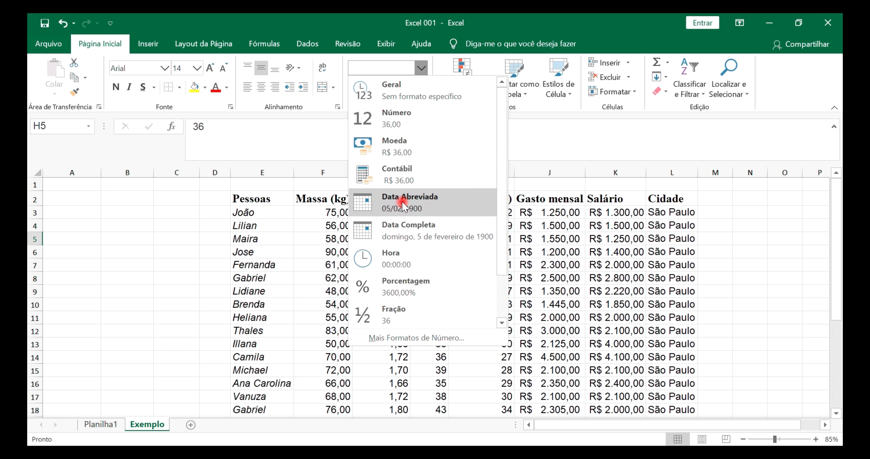
pyautogui.click(309, 299)
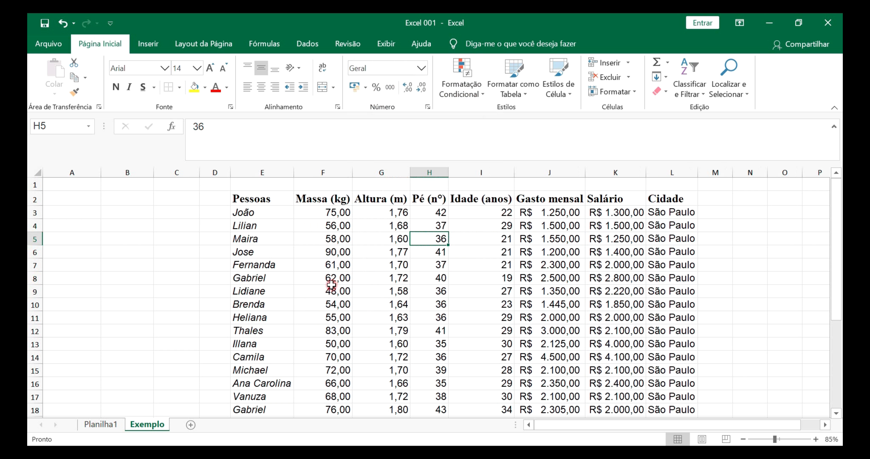
# - Apply the percentage format to all Pé (n°) values in H3:H28, and undo that formatting
pyautogui.moveTo(433, 213); pyautogui.dragTo(432, 381)
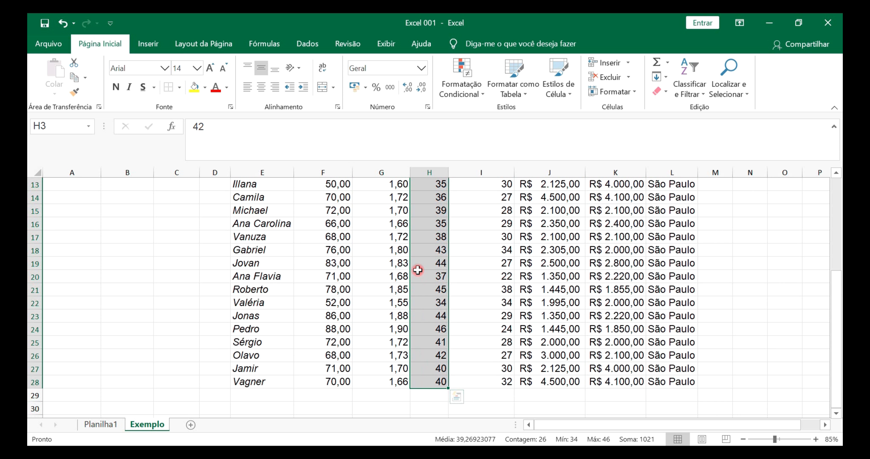
pyautogui.scroll(4, 418, 269)
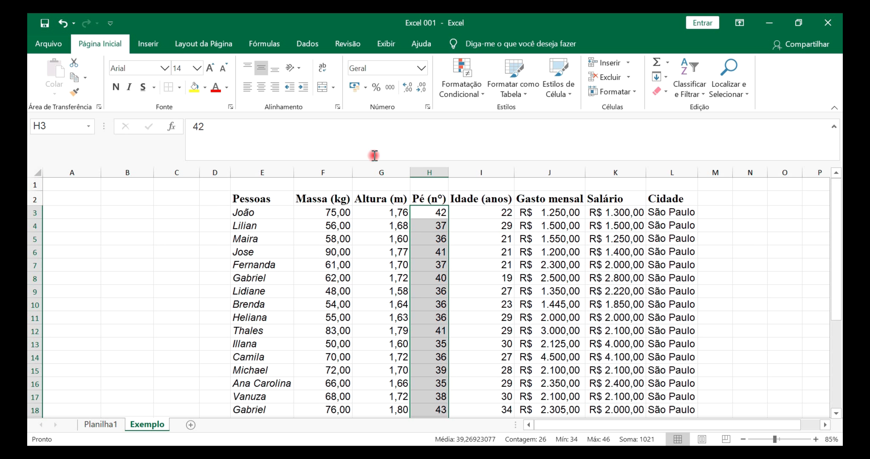
pyautogui.click(375, 88)
pyautogui.click(431, 239)
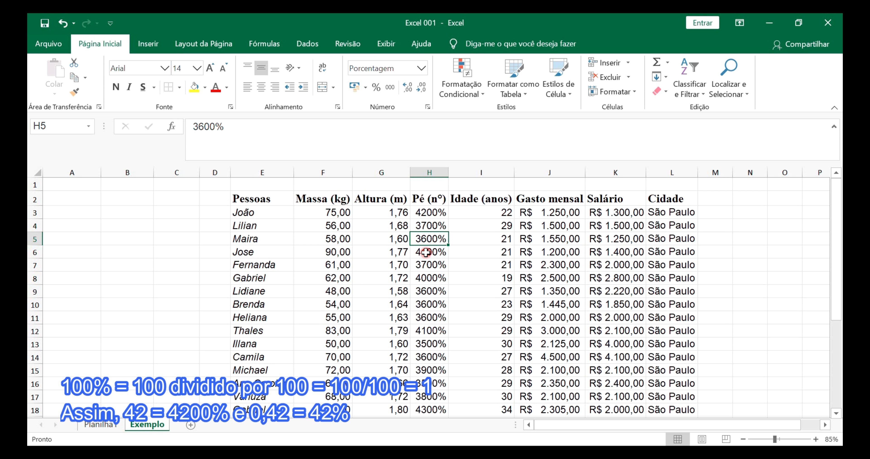
pyautogui.hotkey('ctrl', 'z')
pyautogui.click(435, 212)
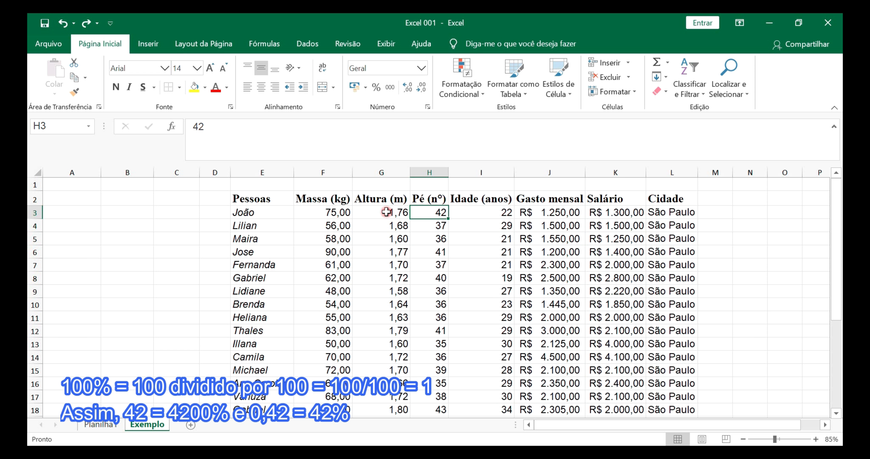
# - Enter 1,43 in cell C3 and apply the percentage format to it
pyautogui.click(158, 212)
pyautogui.write('1,43')
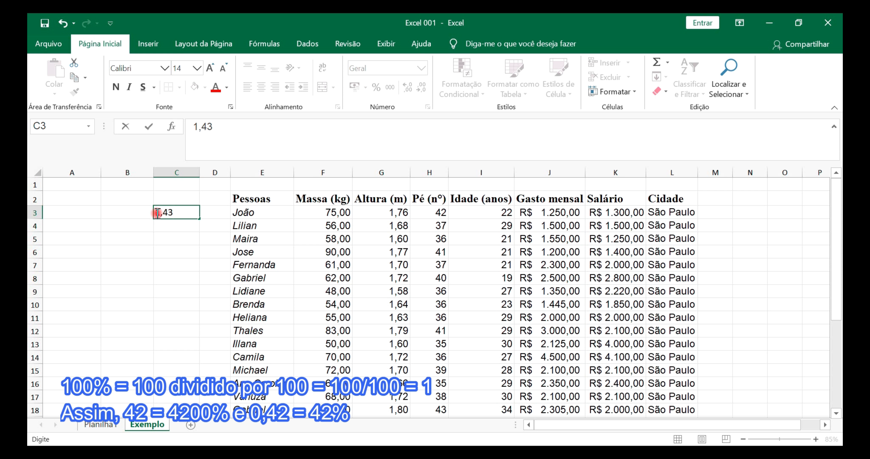
pyautogui.click(161, 230)
pyautogui.click(171, 213)
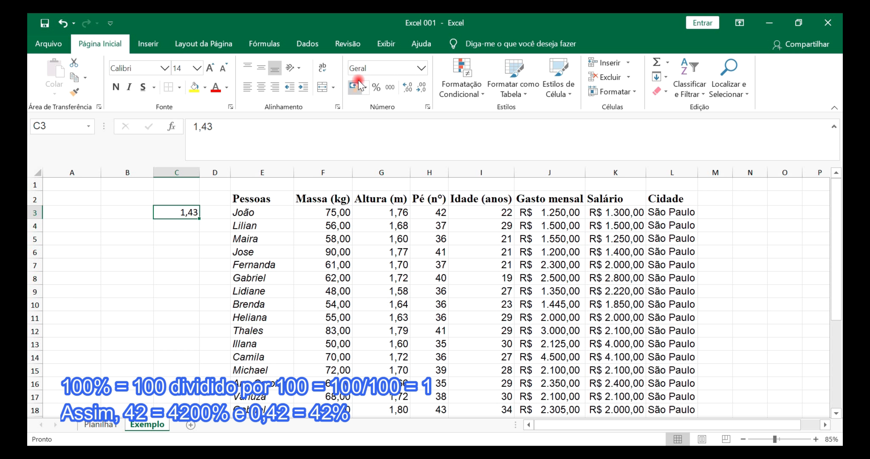
pyautogui.click(376, 87)
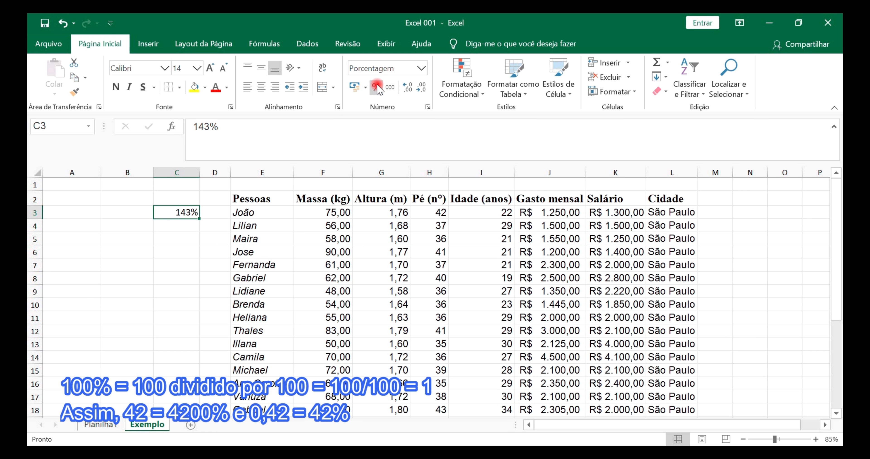
pyautogui.click(204, 269)
pyautogui.click(187, 212)
# - Enter 0,21 in cell C4 and format it as a percentage, then clear the contents of C3:C4
pyautogui.click(180, 224)
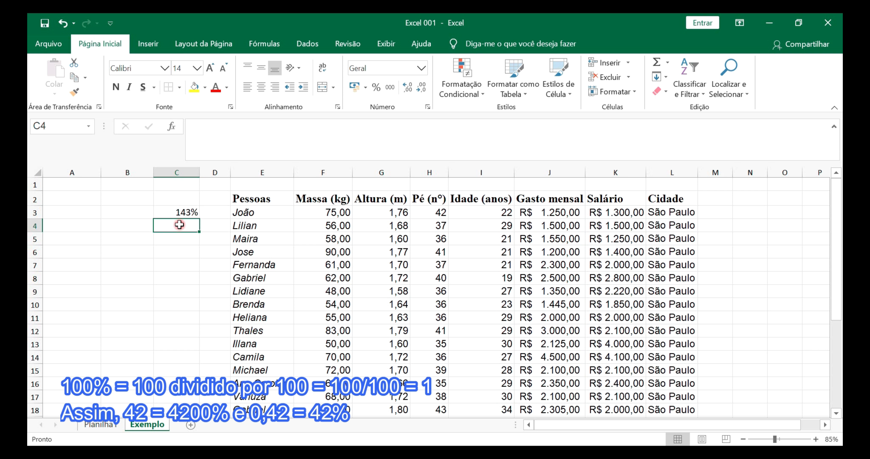
pyautogui.write('0,21')
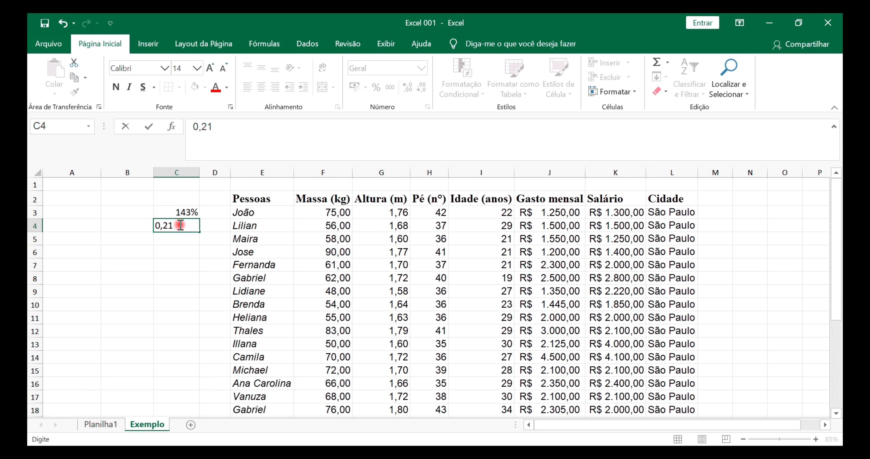
pyautogui.hotkey('ctrl', 'Return')
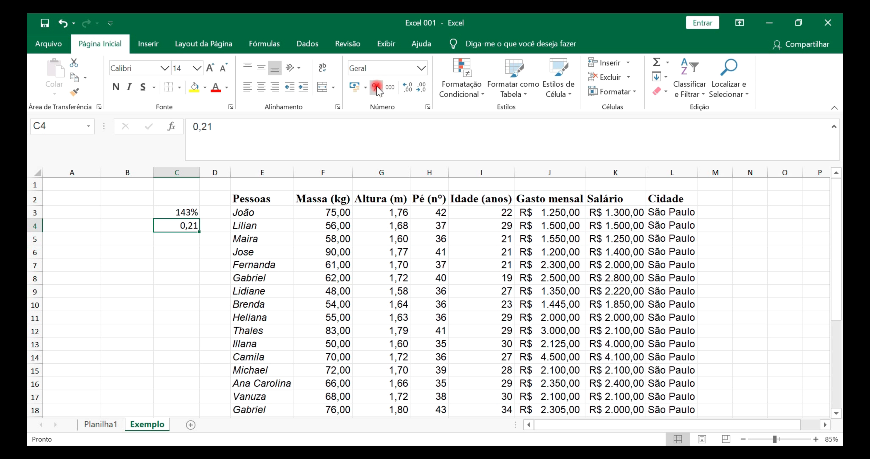
pyautogui.click(376, 87)
pyautogui.moveTo(175, 212); pyautogui.dragTo(176, 227)
pyautogui.press('Delete')
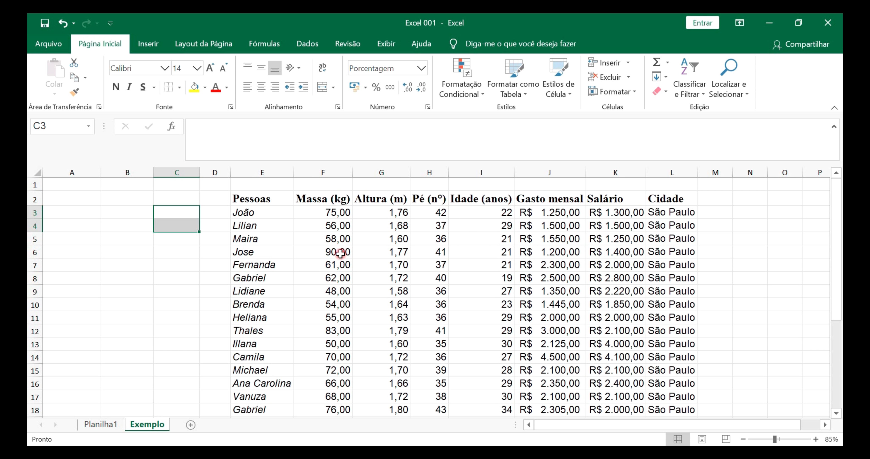
# - Enter the value 1000 in the empty cell B3
pyautogui.click(118, 215)
pyautogui.write('1000')
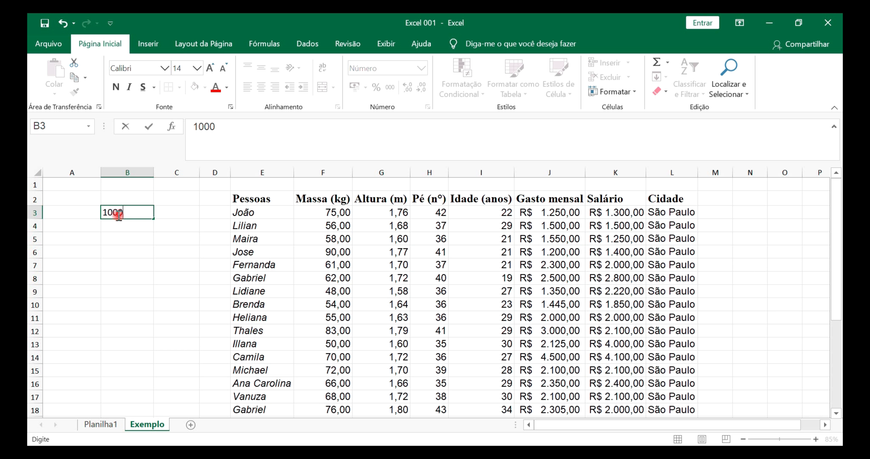
pyautogui.press('Return')
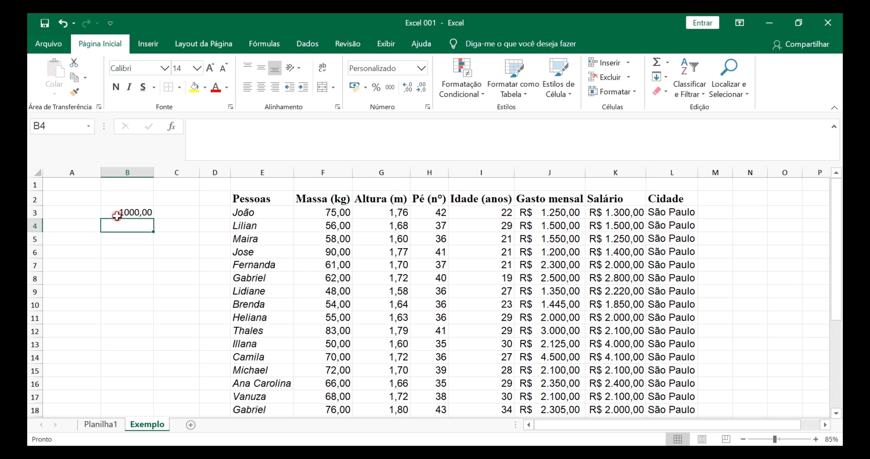
# - Apply the thousands separator style to the number in B3, and clear the cell's contents
pyautogui.click(136, 210)
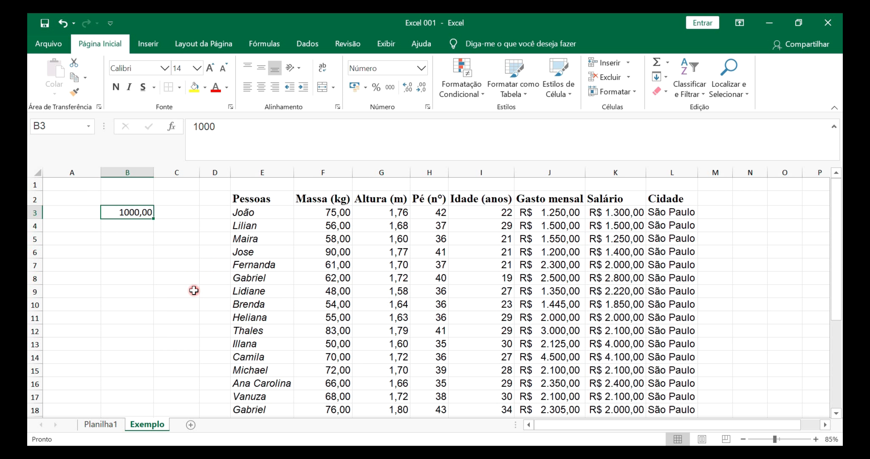
pyautogui.click(390, 88)
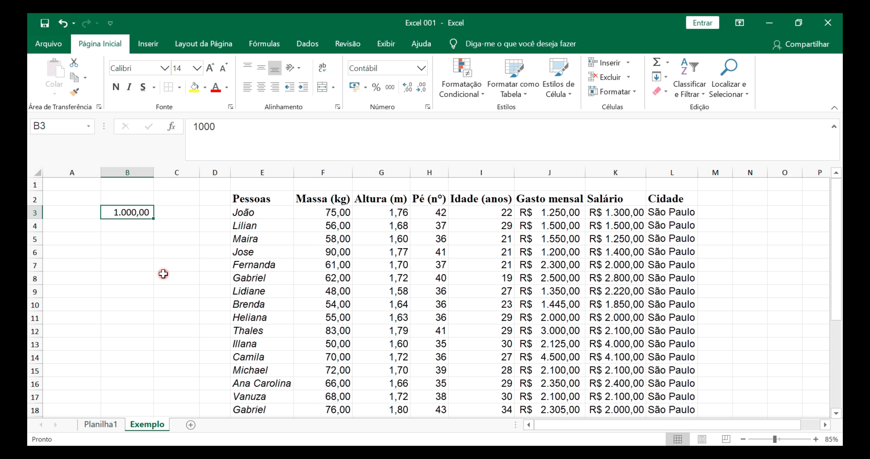
pyautogui.press('Delete')
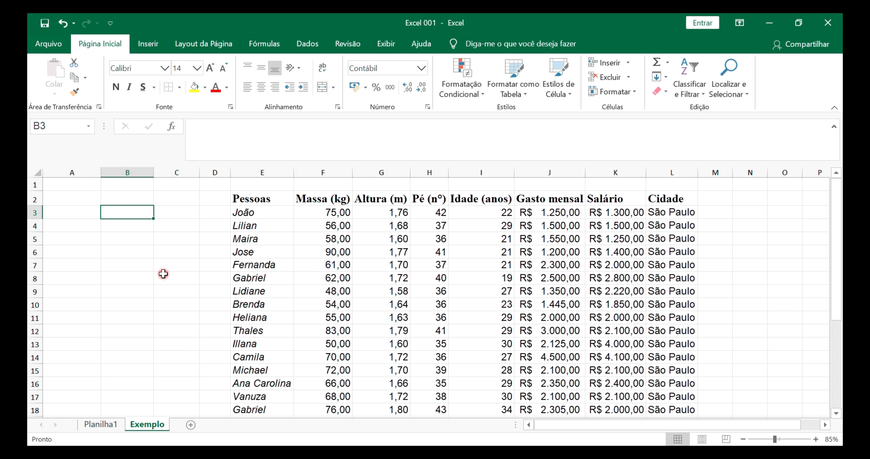